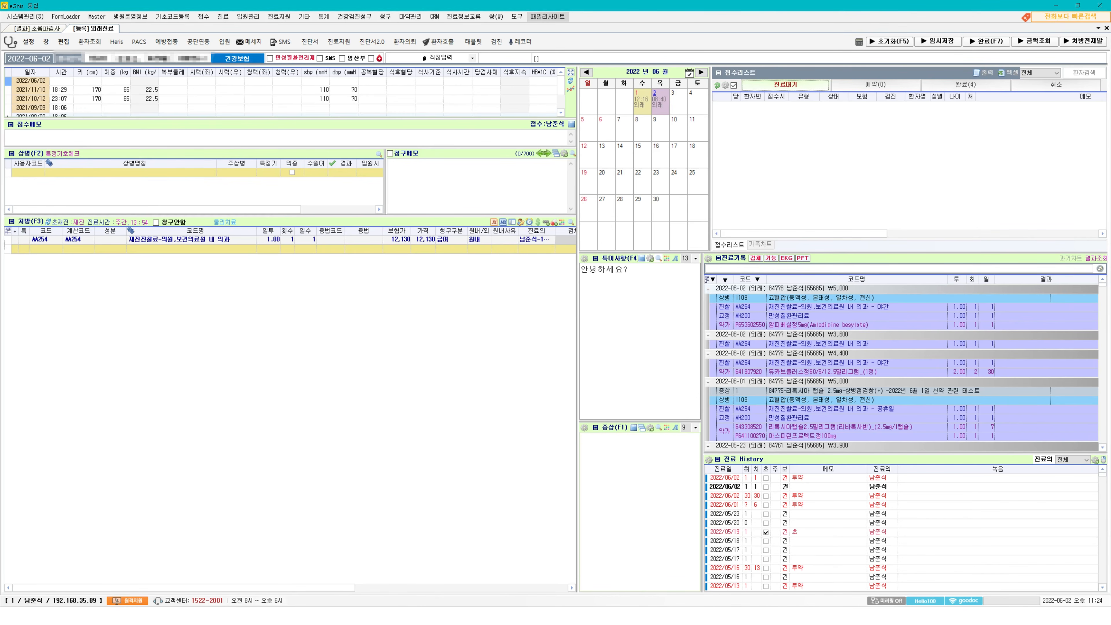
Add the US_EB414 US Thyroid order to the patient's prescription list by looking up code eb414.
key("F3")
type("eb414")
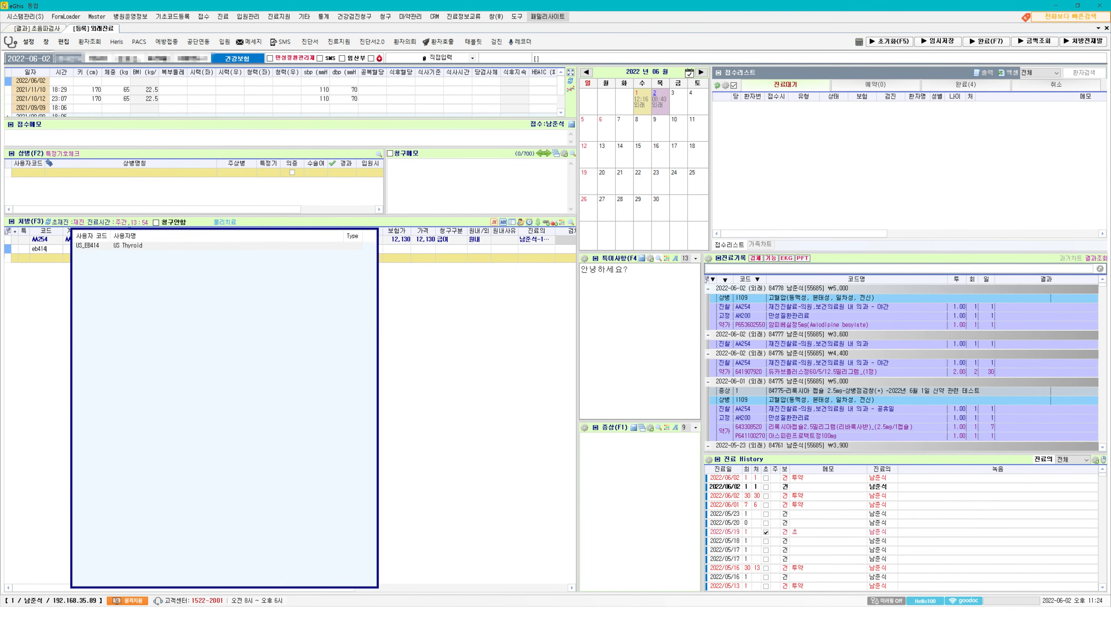
key("Down")
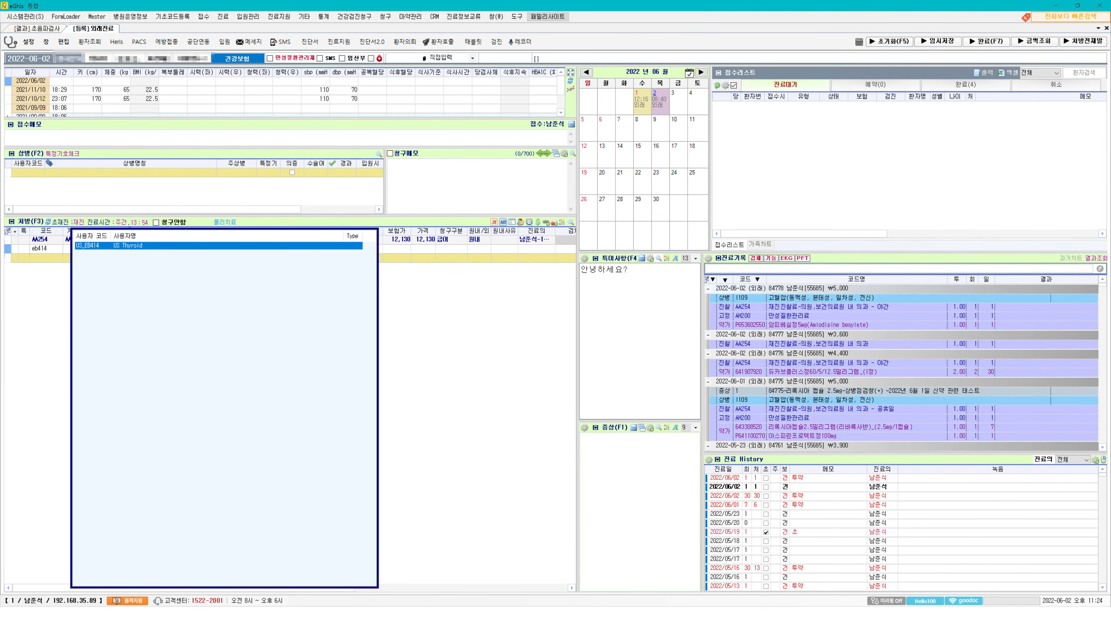
key("Return")
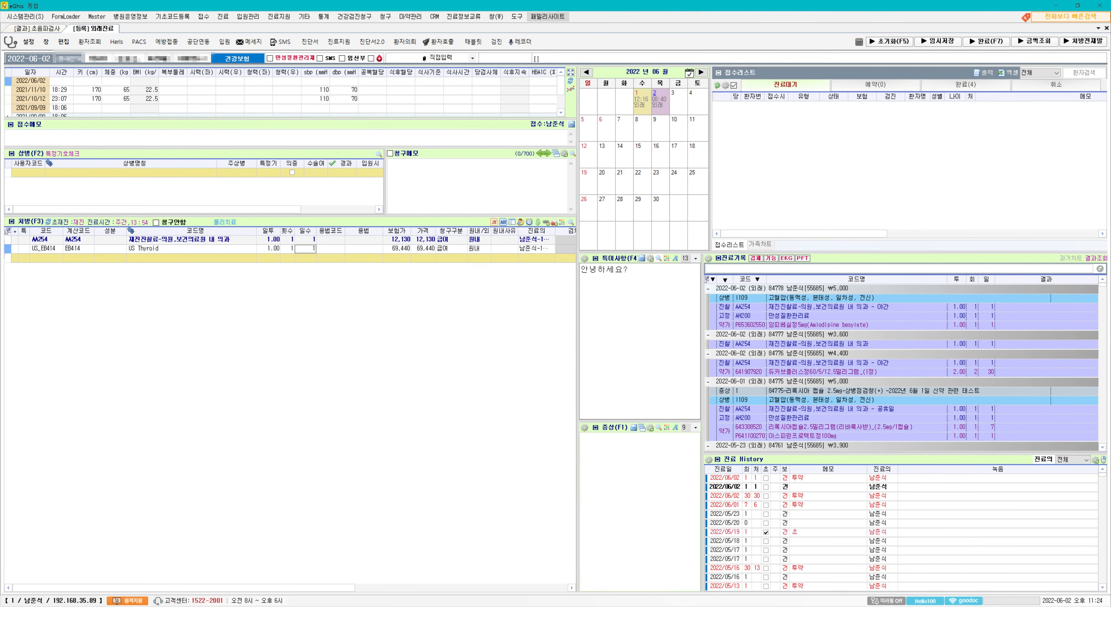
Temporarily save the prescription with the visit on hold and ignore the pre-review finding for the thyroid ultrasound order.
left_click(987, 42)
left_click(728, 58)
left_click(938, 41)
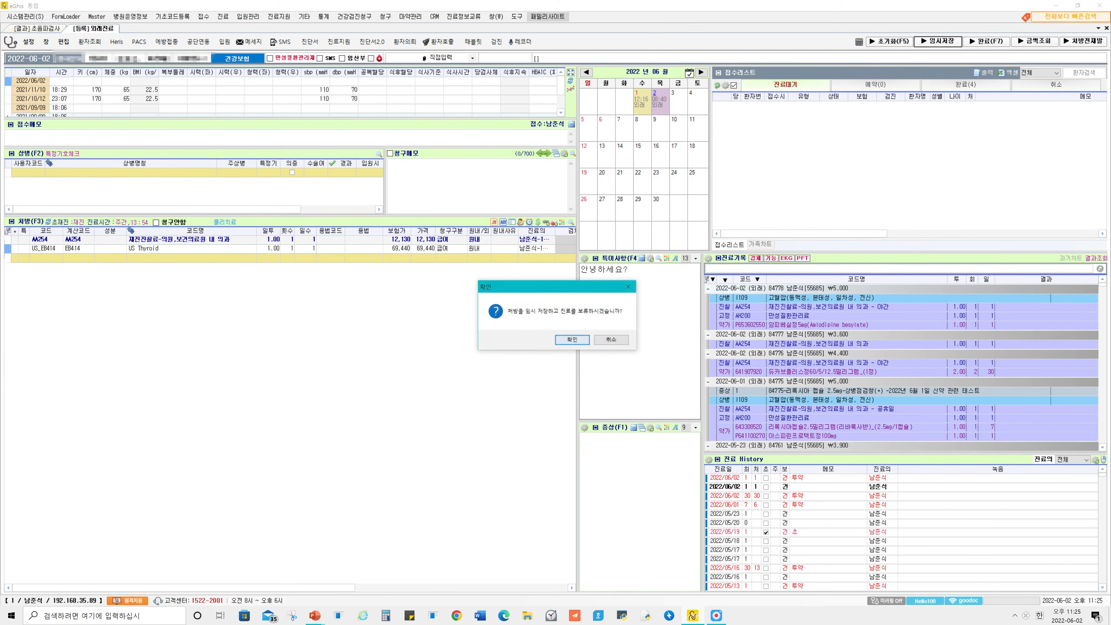
key("Return")
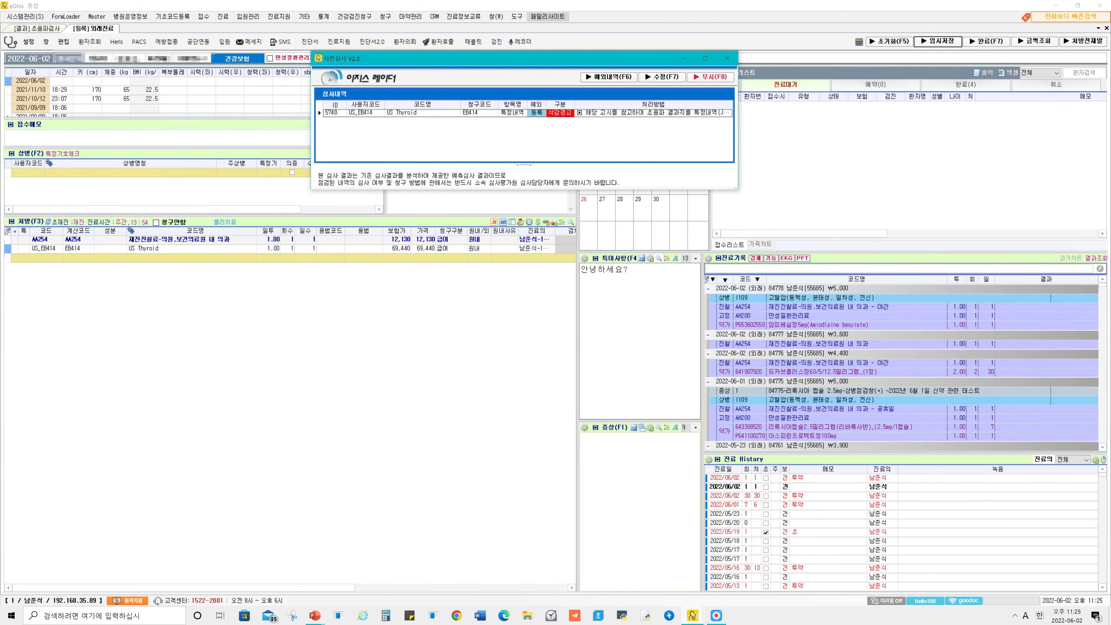
left_click_drag(525, 58, 561, 167)
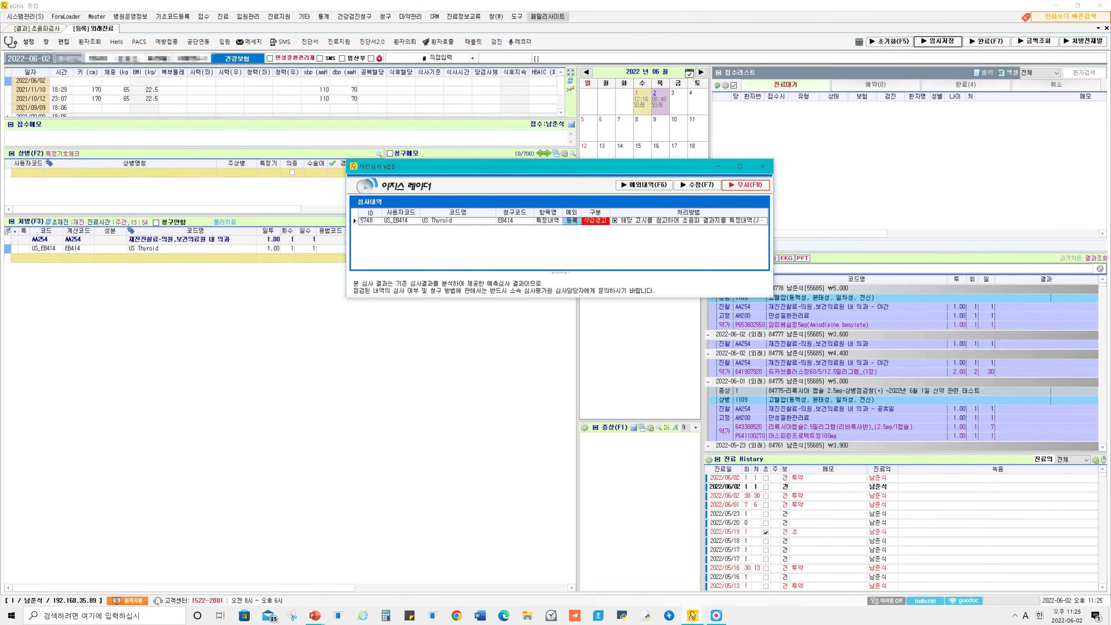
key("F8")
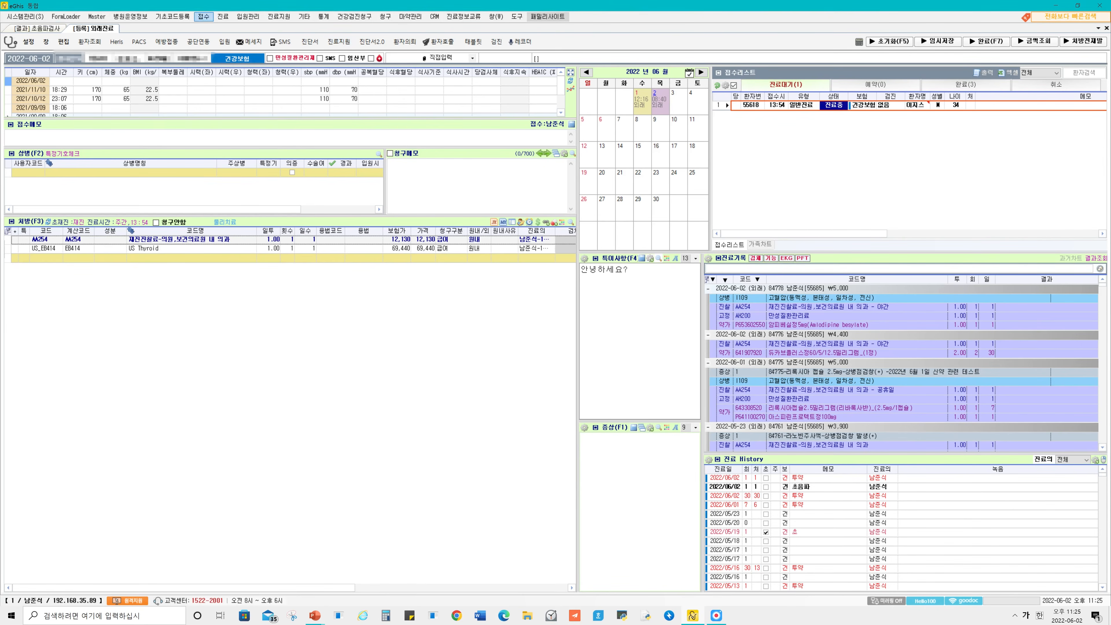
Open the ultrasound exam results screen (초음파검사) from the outpatient chart.
left_click(279, 16)
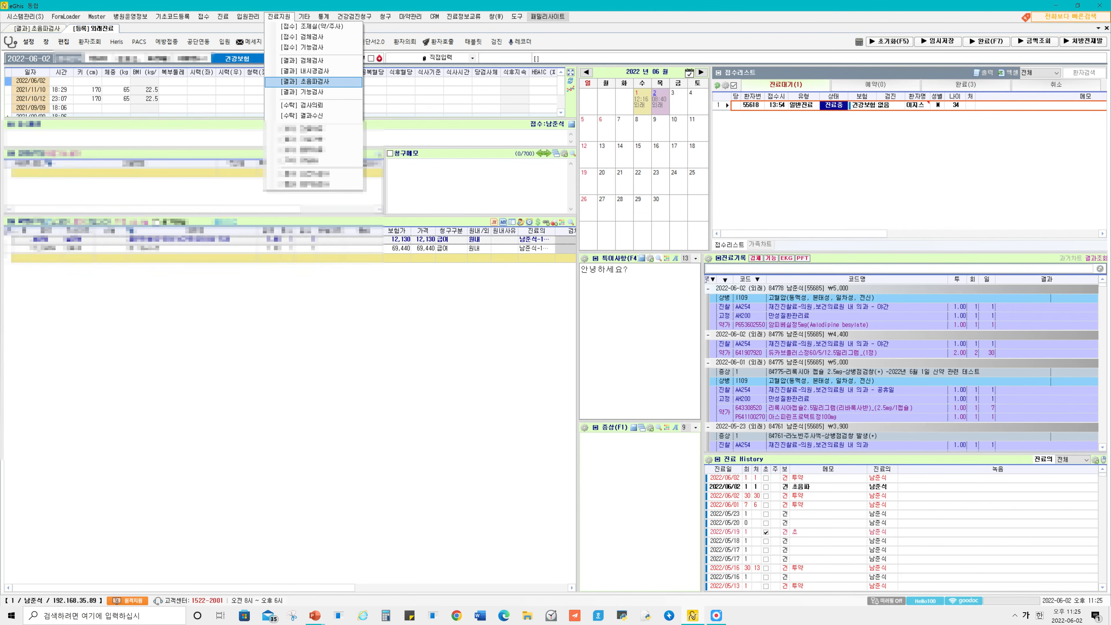
left_click(313, 81)
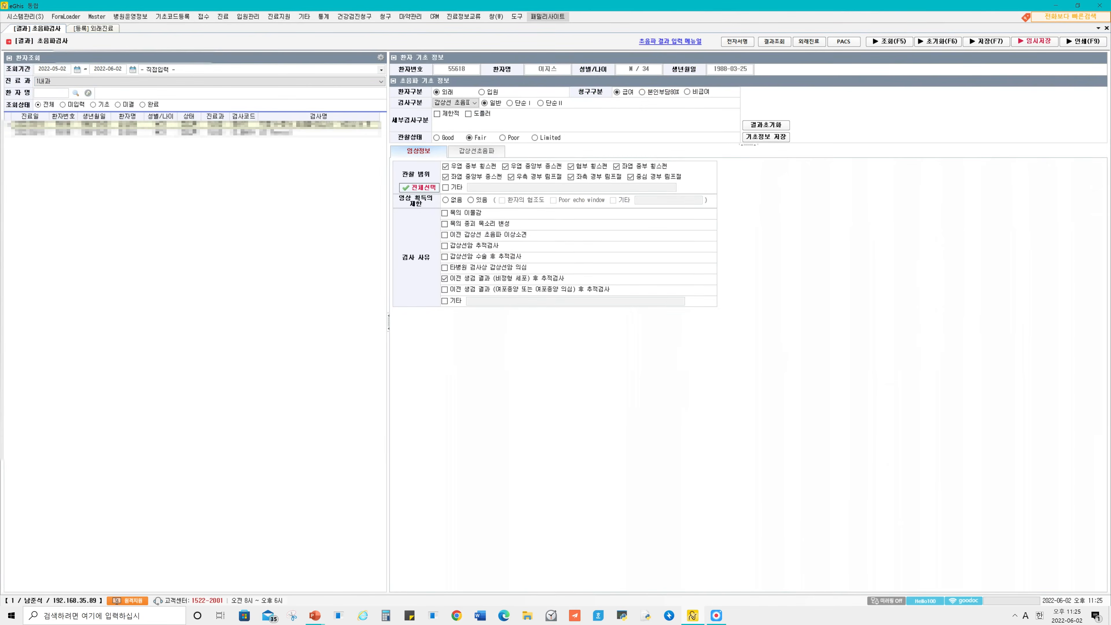
left_click(94, 28)
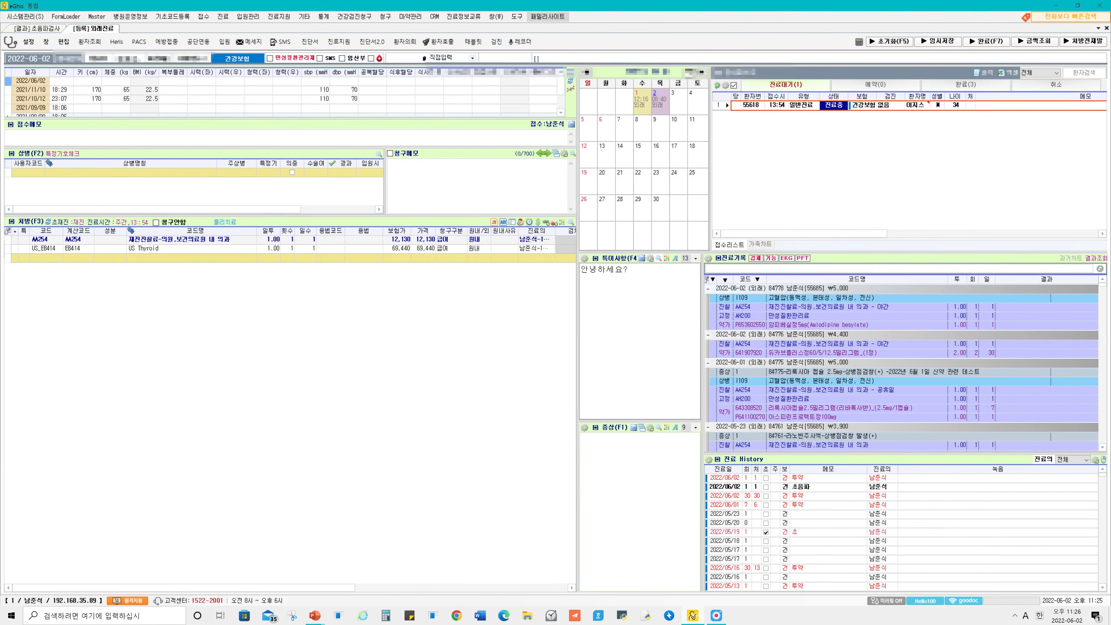
left_click(38, 28)
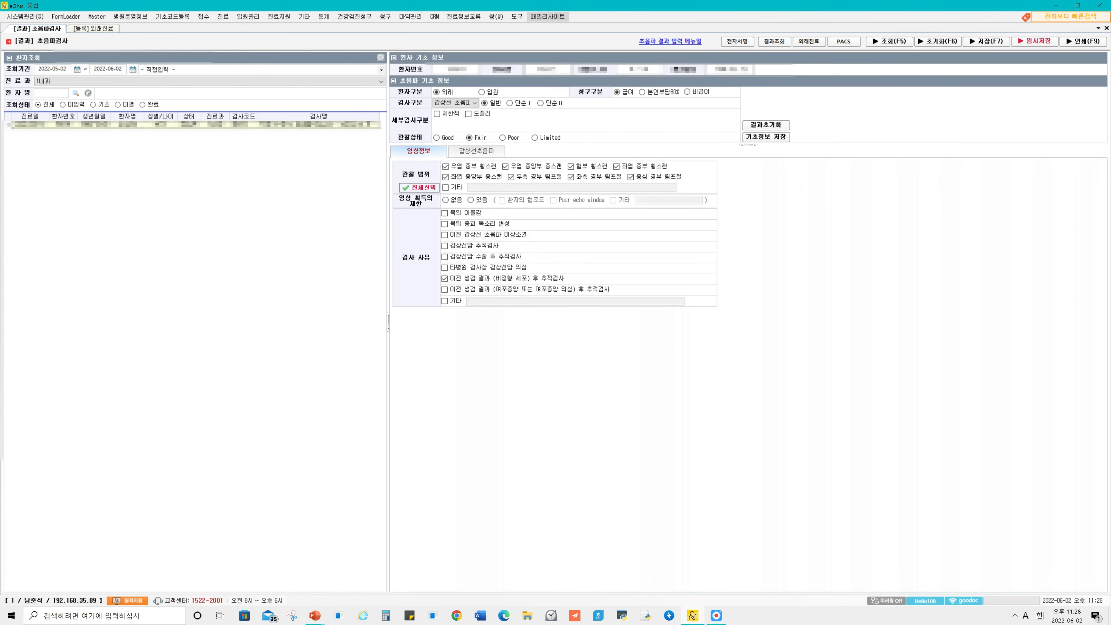
In the exam item settings (검사항목설정), look up codes containing eb4 and choose US_EB414 / US Thyroid.
left_click(381, 57)
key("Hangul")
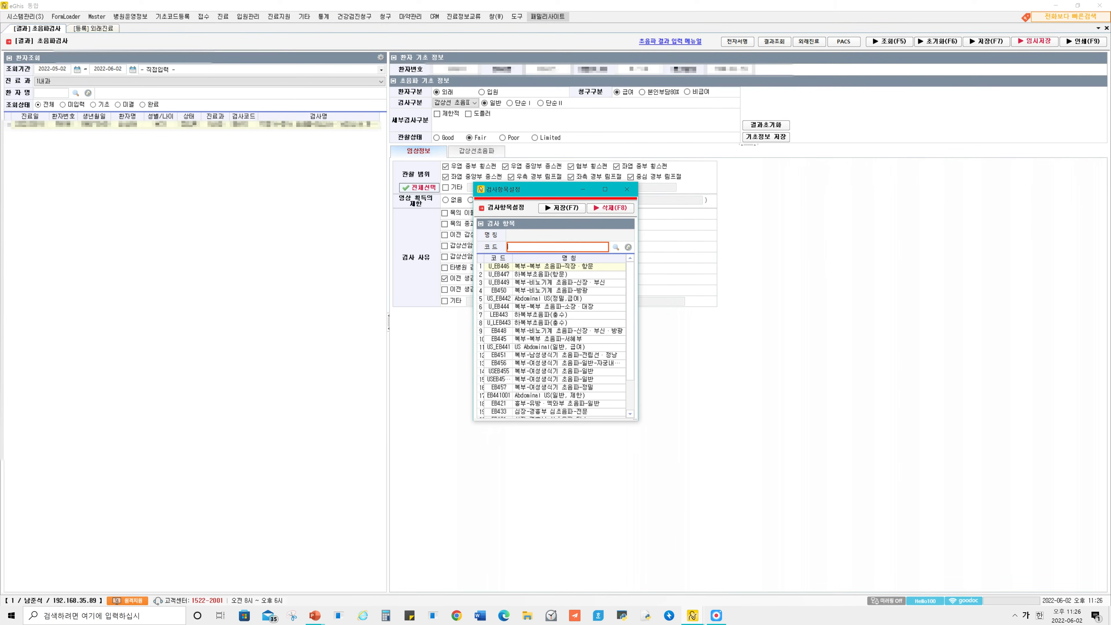
key("Hangul")
type("eb414")
key("Return")
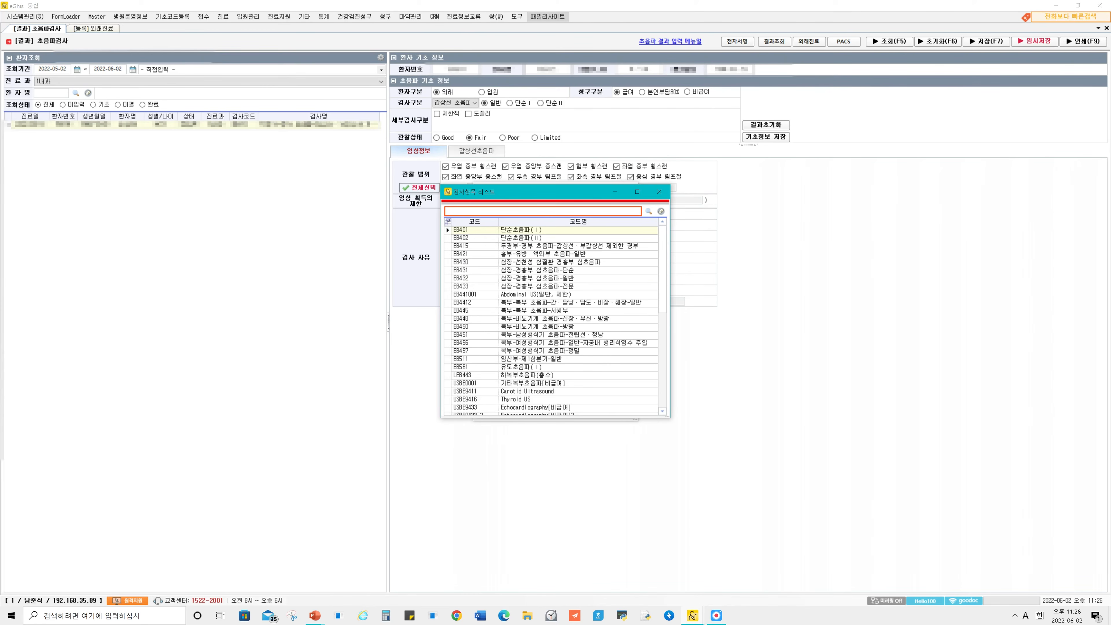
scroll(555, 321, "down", 3)
scroll(556, 321, "up", 3)
scroll(556, 321, "down", 4)
left_click(525, 376)
double_click(525, 376)
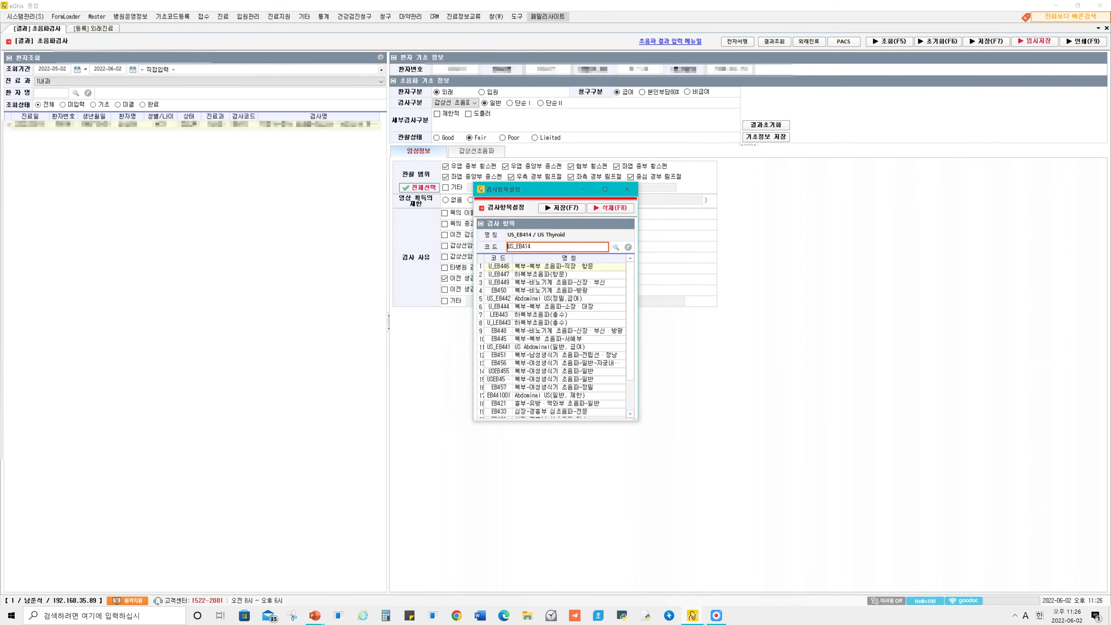
Save the chosen exam item, close its settings, and reload the patient list to select the first exam.
key("F7")
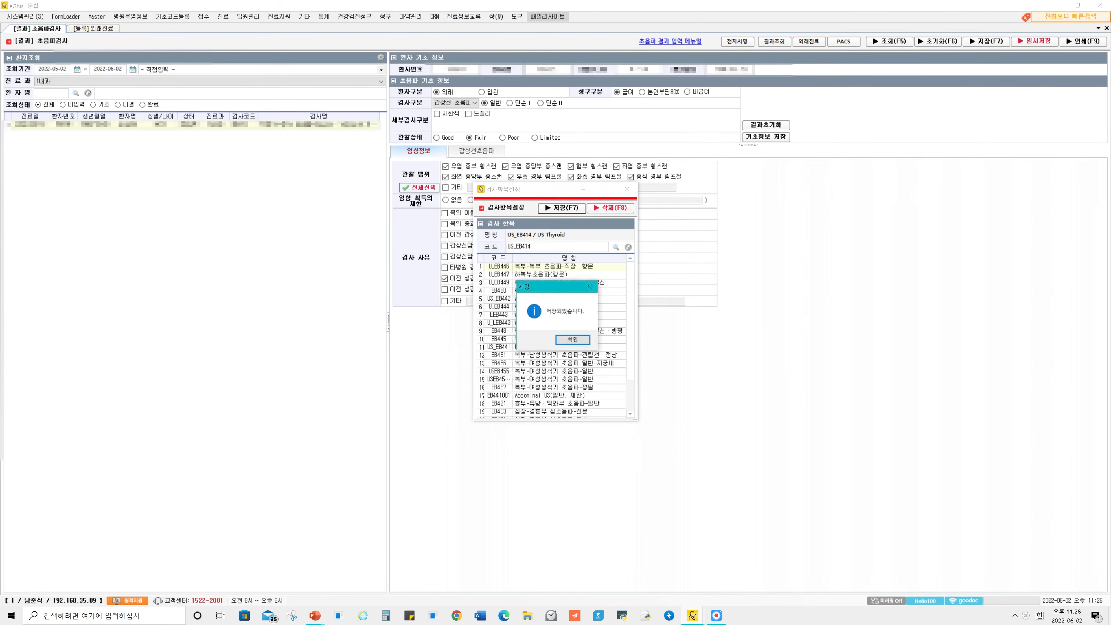
key("Return")
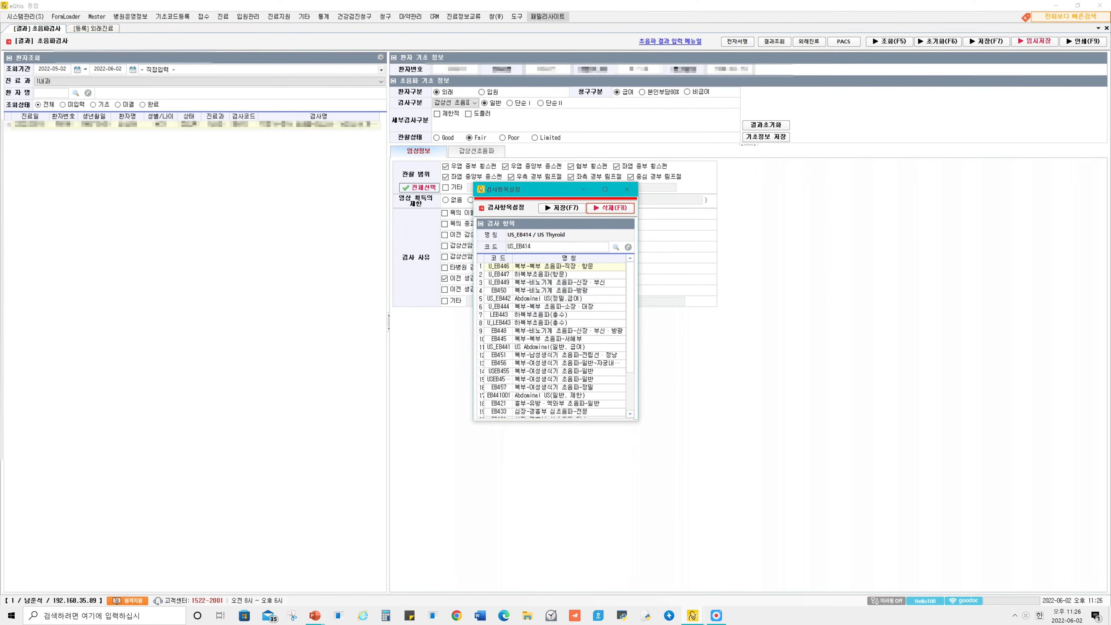
left_click(627, 189)
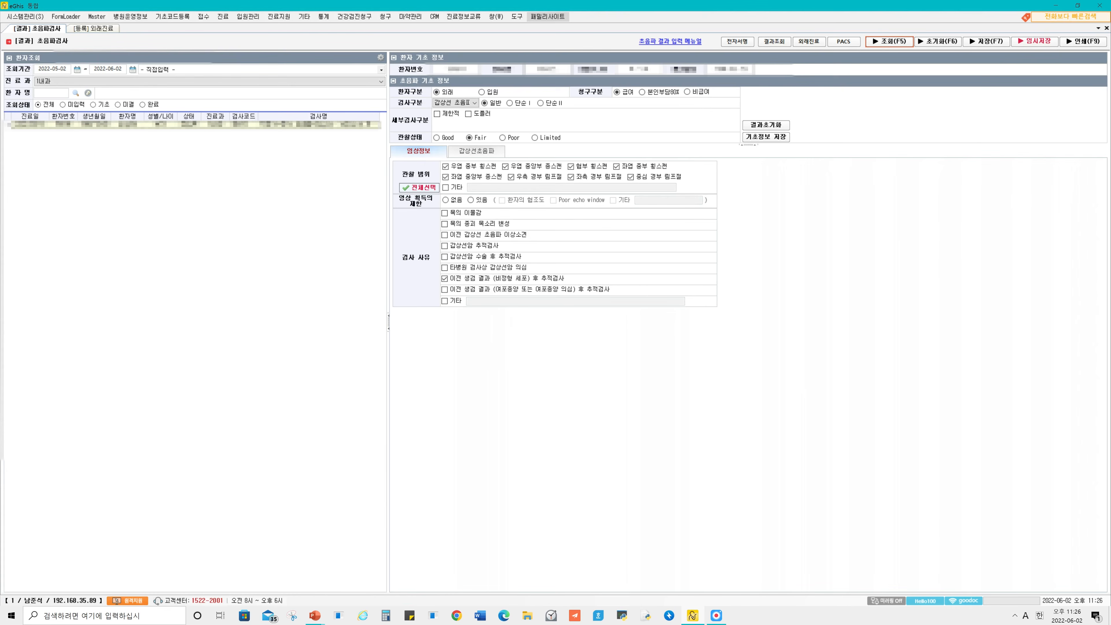
left_click(889, 41)
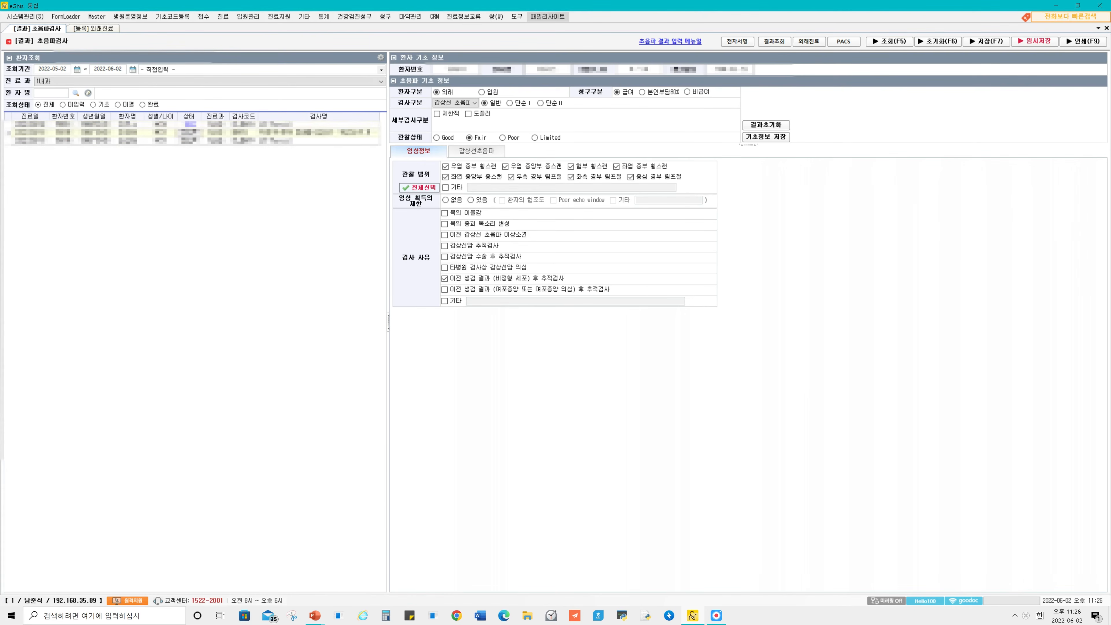
left_click(161, 125)
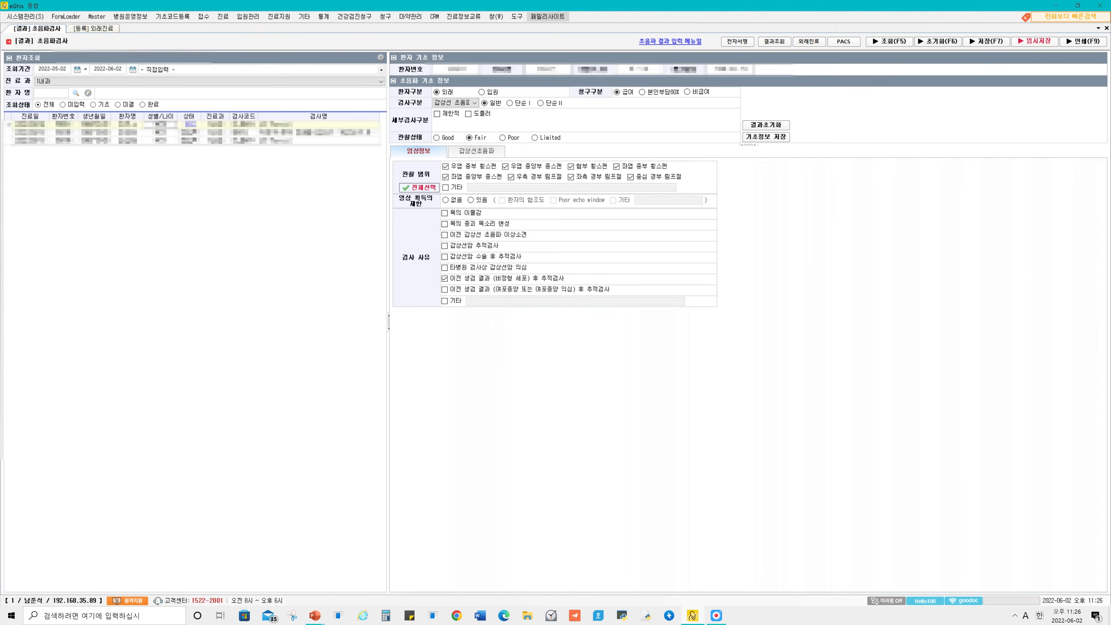
Return to the outpatient chart and open the current patient's ultrasound results through the chart's own 진료지원 options.
left_click(93, 28)
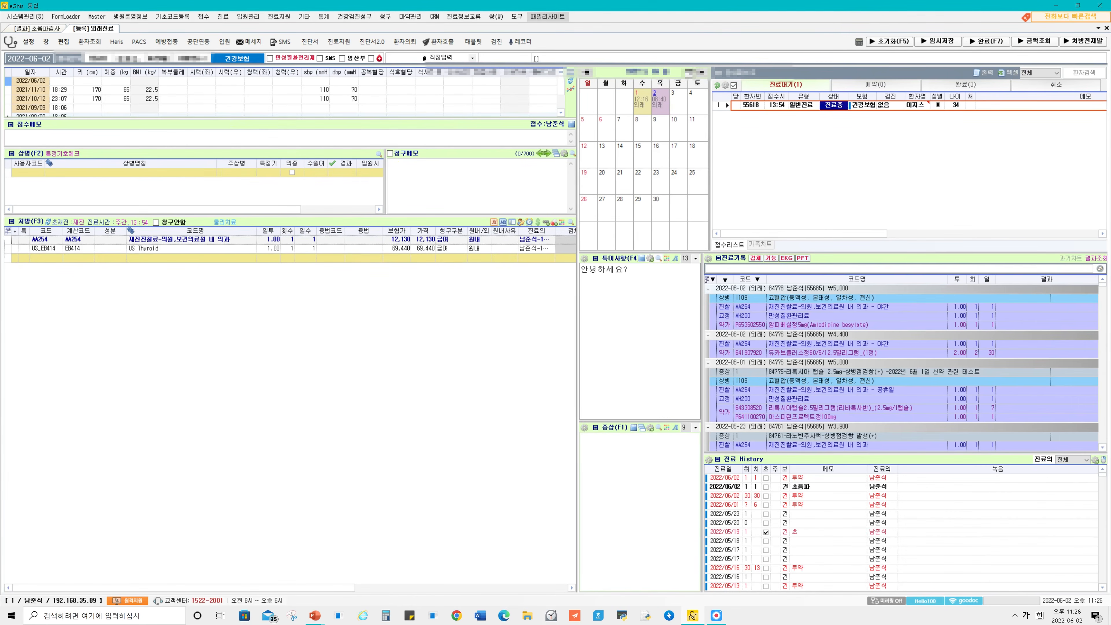
left_click(279, 17)
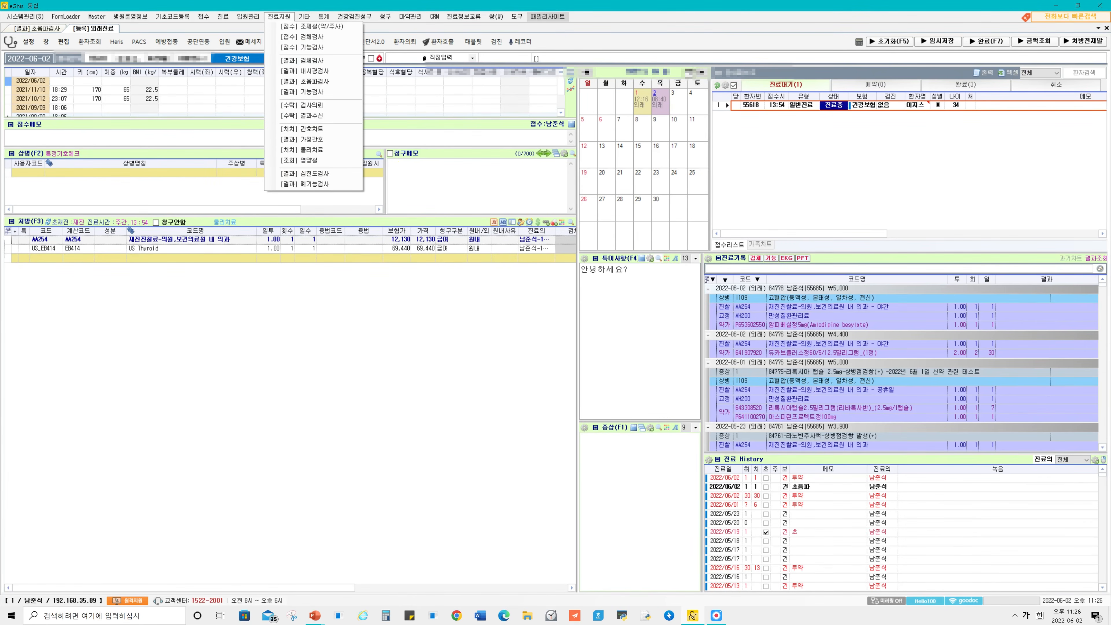
left_click(313, 82)
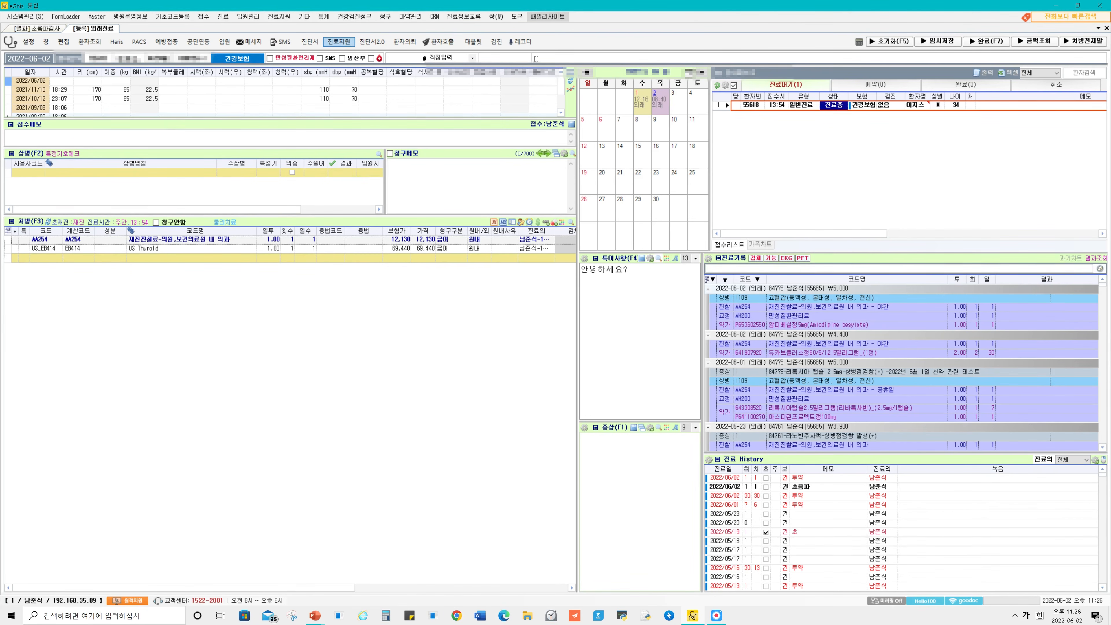
left_click(339, 41)
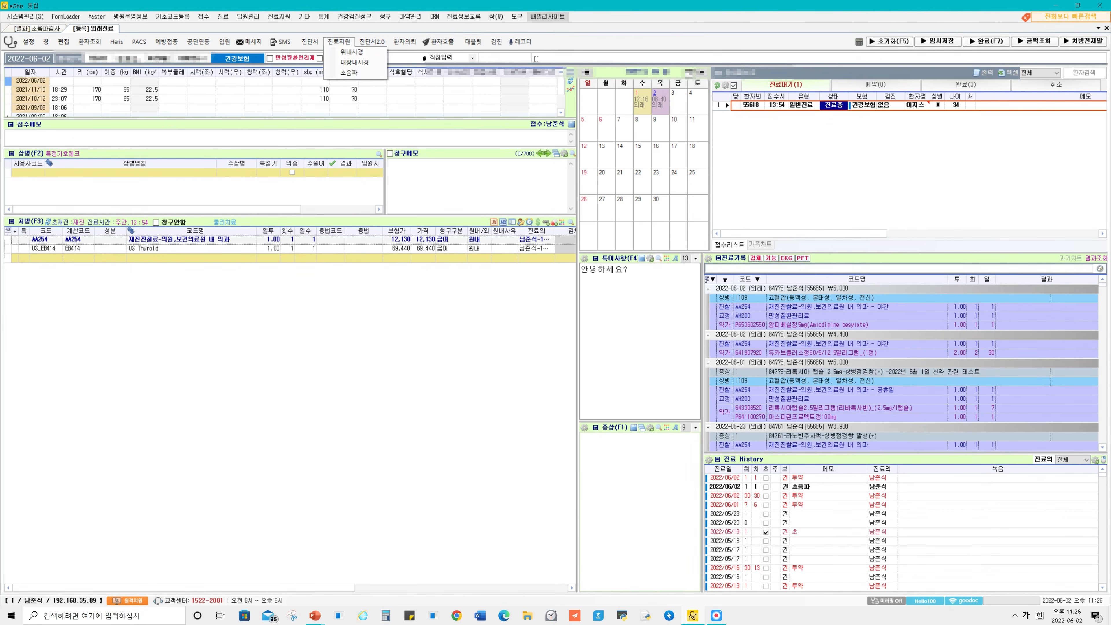
left_click(349, 72)
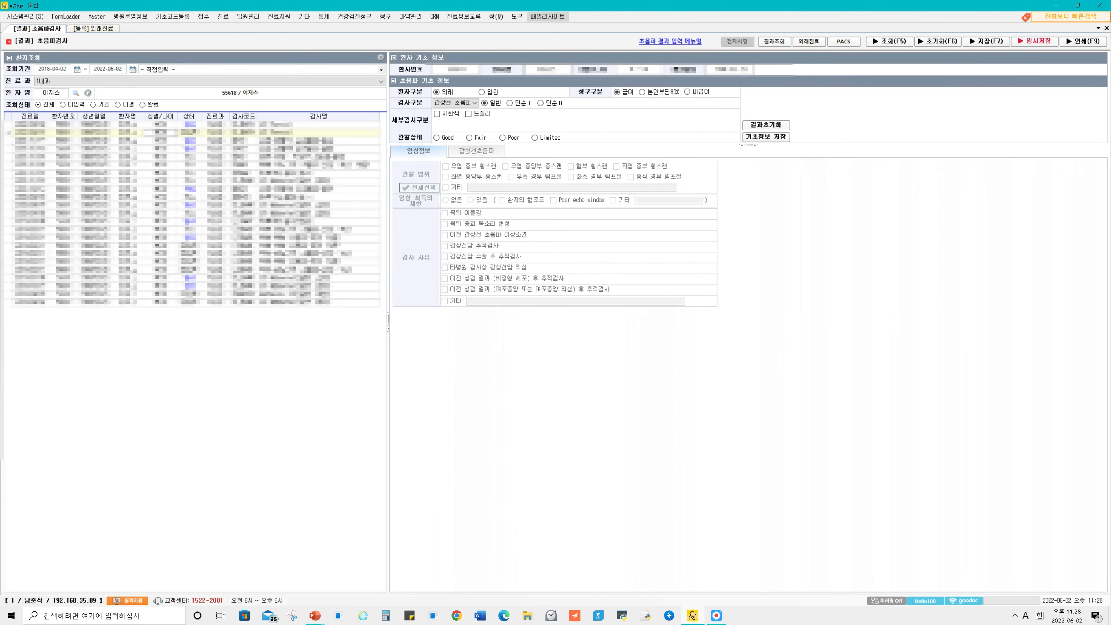
Set the thyroid exam's observation status (관찰상태) to Fair and save the basic ultrasound information.
left_click_drag(388, 322, 364, 322)
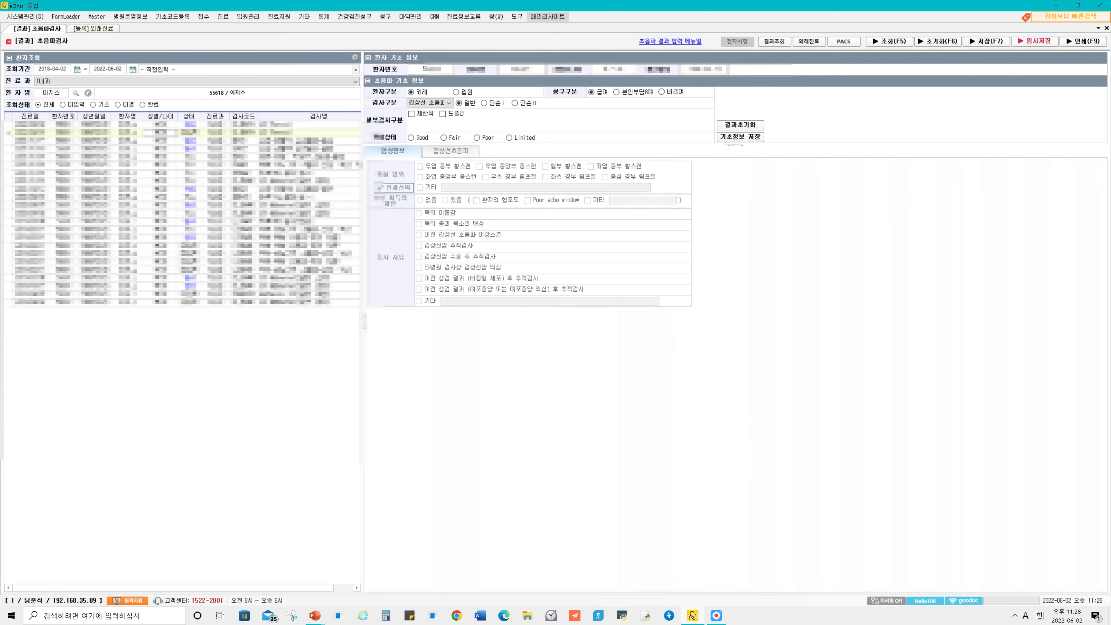
left_click_drag(364, 322, 378, 321)
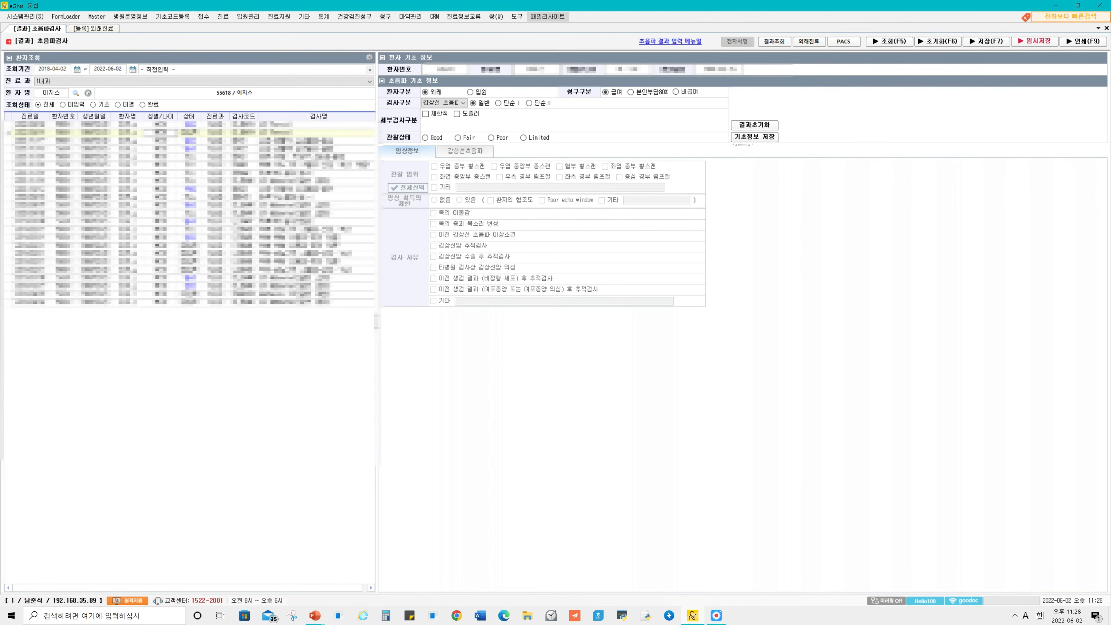
left_click(458, 137)
left_click(754, 137)
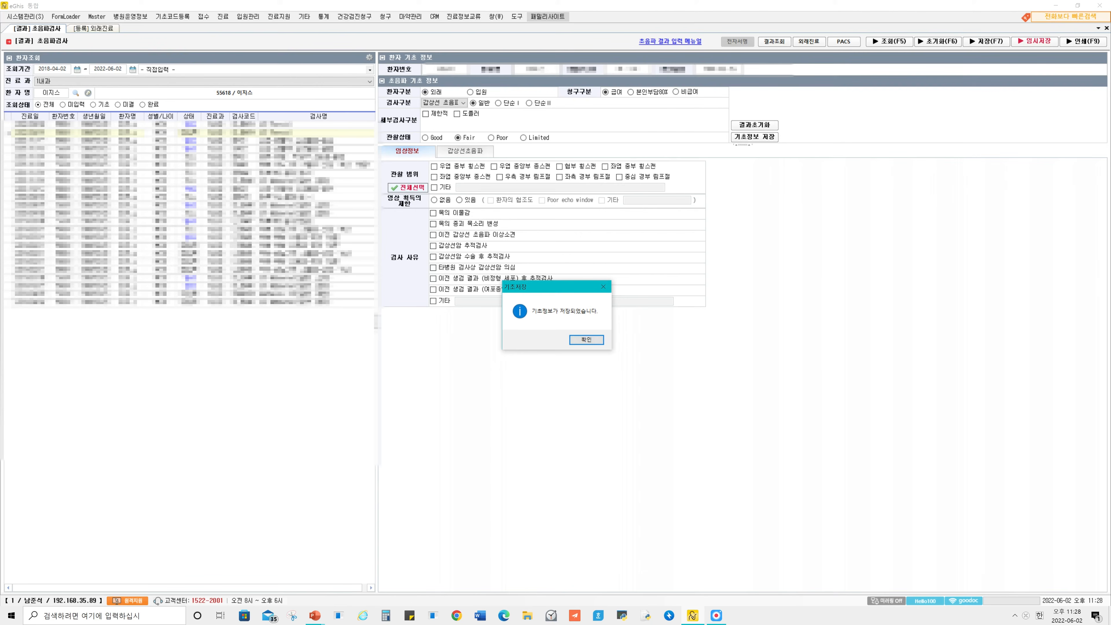
left_click(586, 340)
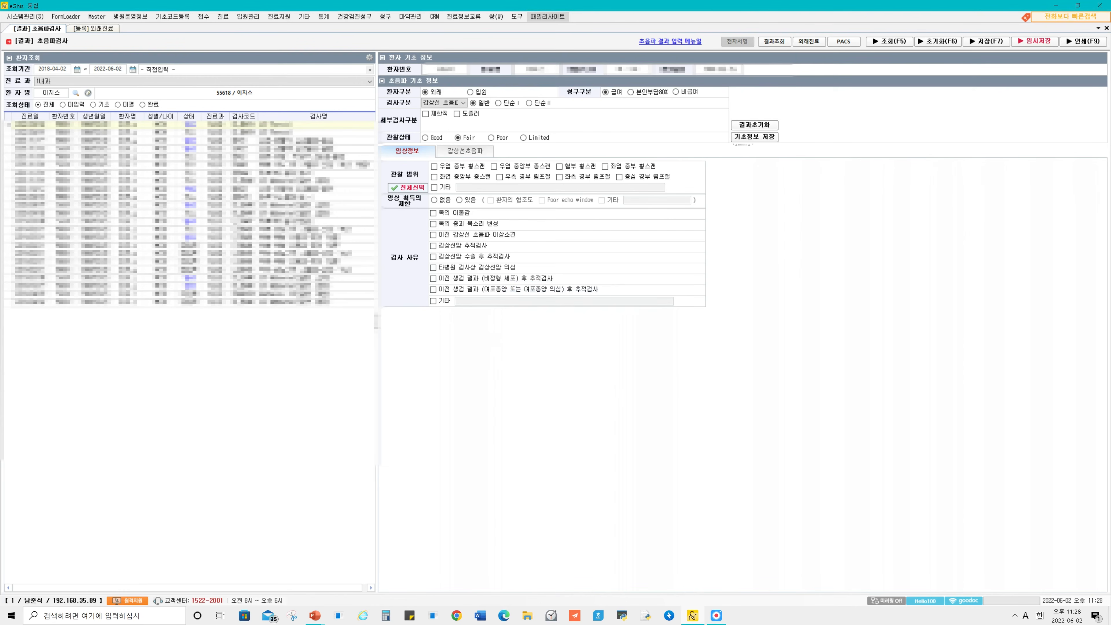
Compare the clinical information (임상정보) and thyroid ultrasound (갑상선초음파) result forms.
left_click(407, 151)
left_click(465, 152)
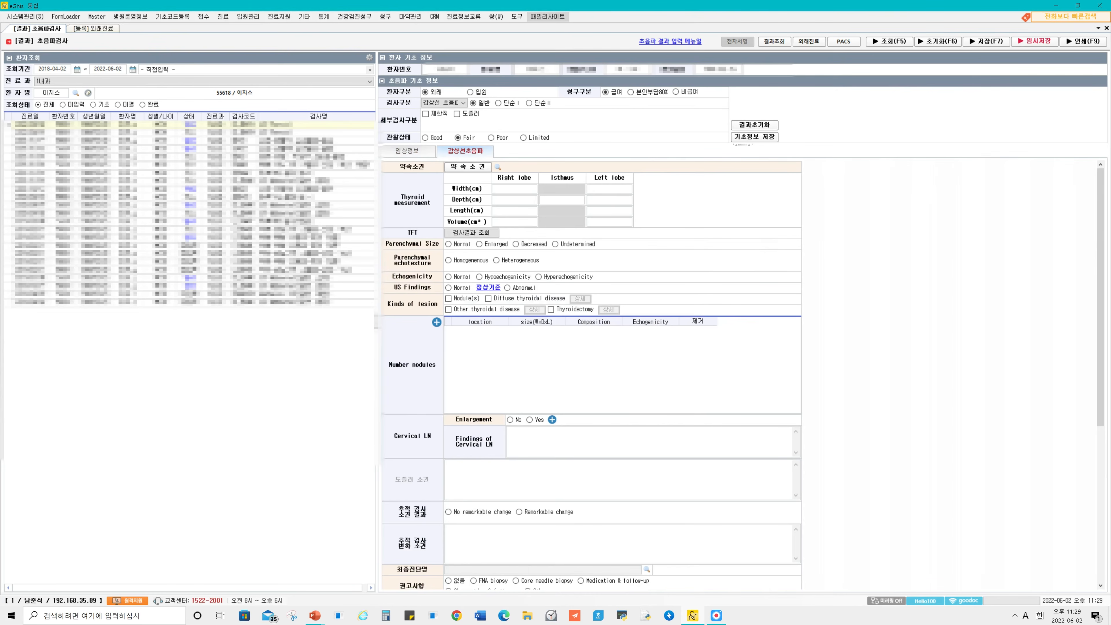
left_click(407, 151)
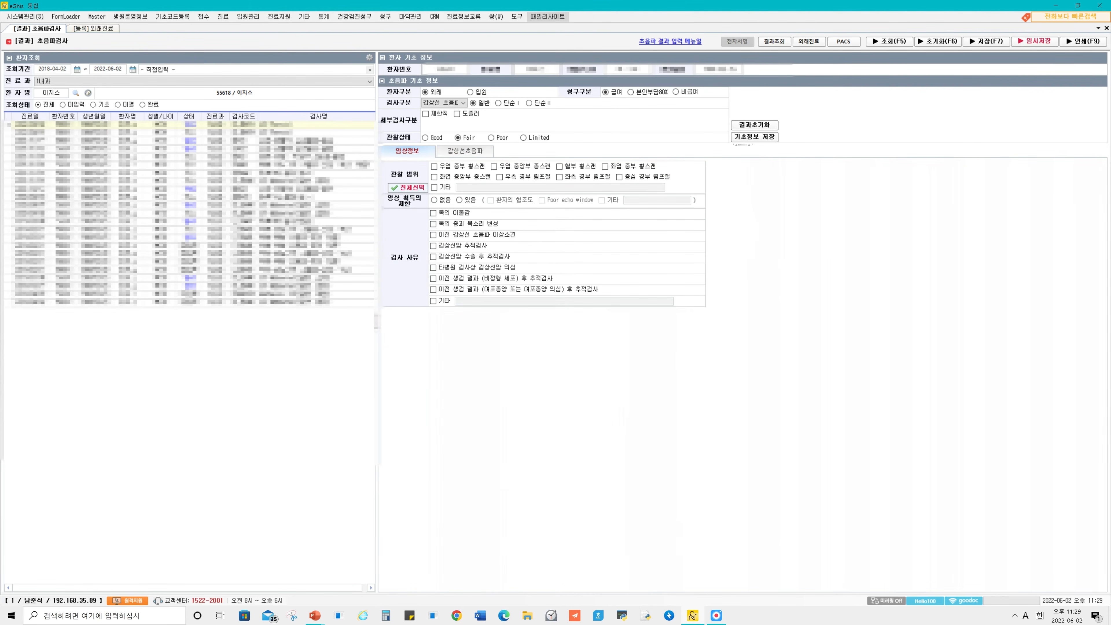
left_click(466, 151)
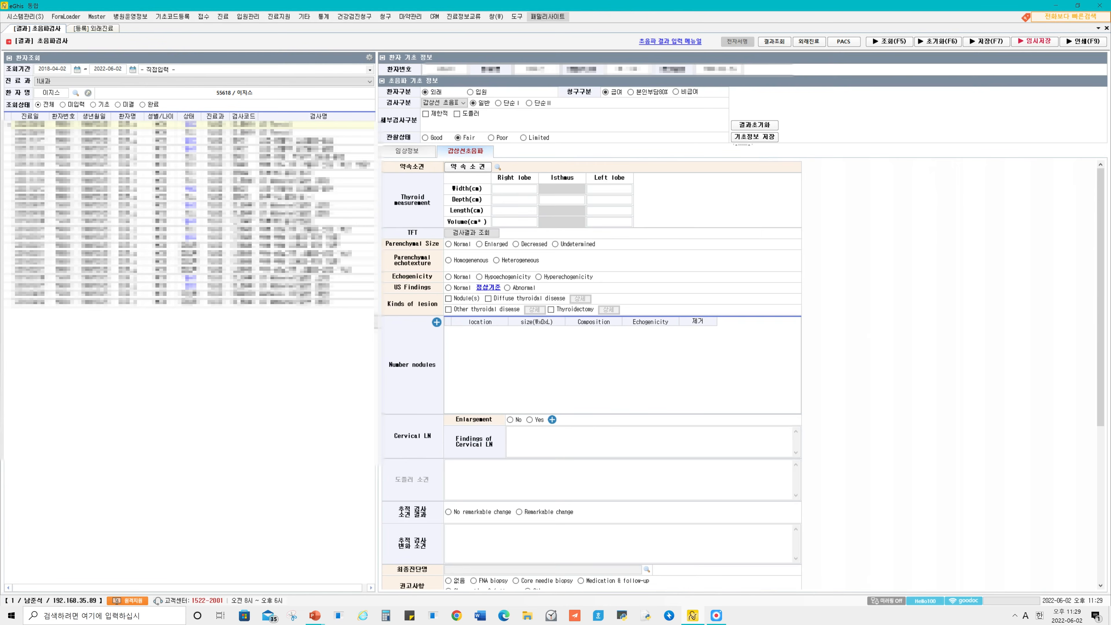
left_click(407, 151)
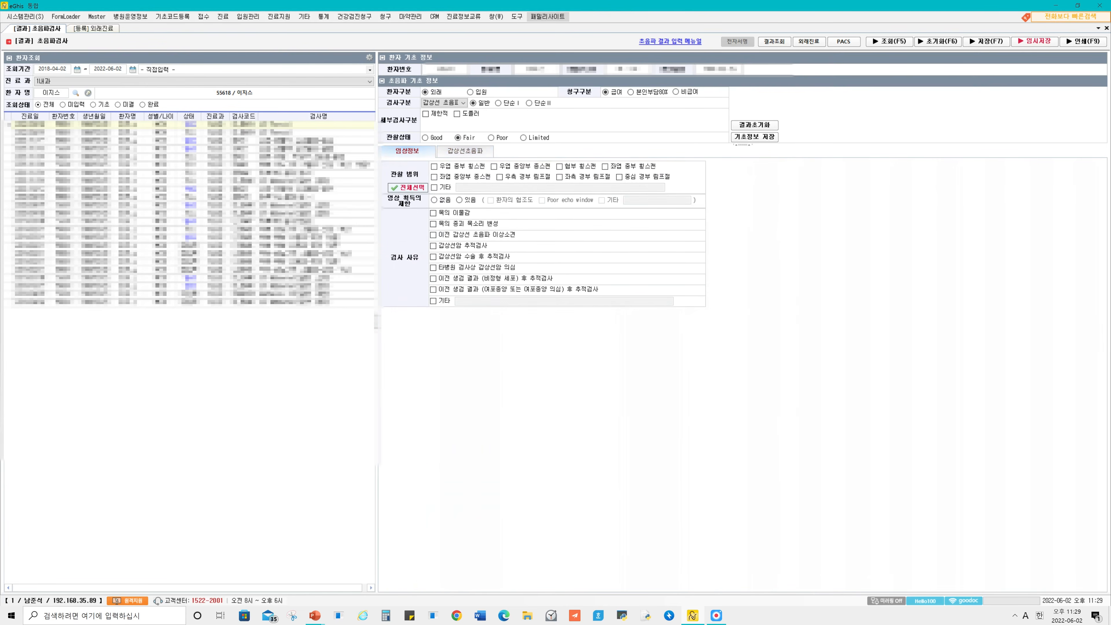
Fill in the clinical information with all listed observation ranges, image limitation 없음, and exam reason 이전 생검 결과 (비정형 세포) 후 추적검사.
left_click(434, 166)
left_click(434, 166)
left_click(494, 166)
left_click(434, 166)
left_click(500, 177)
left_click(434, 166)
left_click(500, 177)
left_click(434, 300)
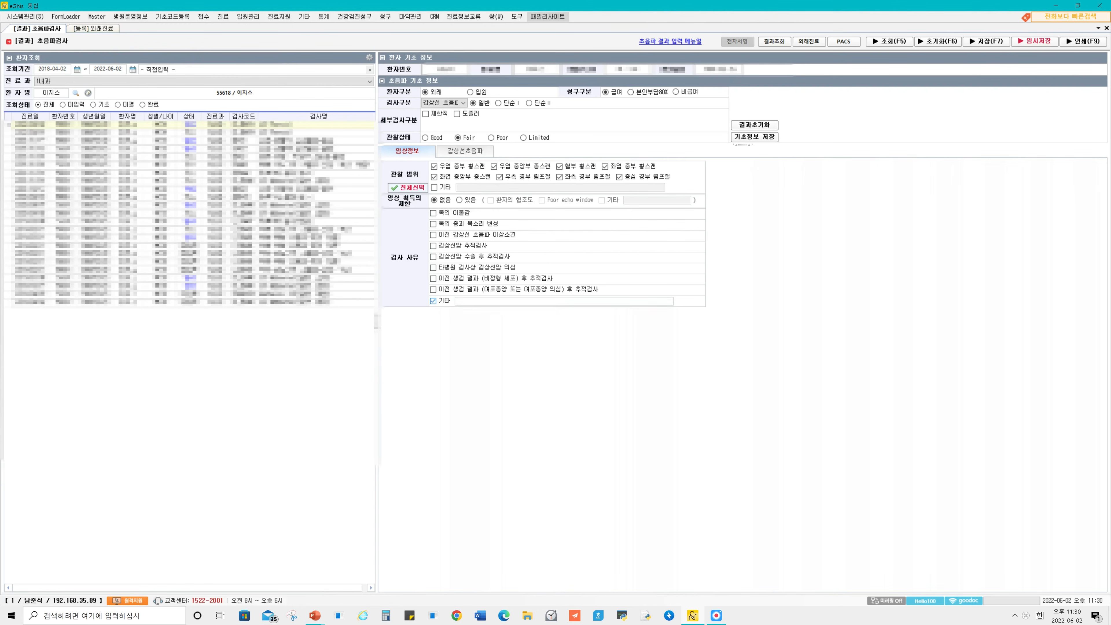
left_click(434, 301)
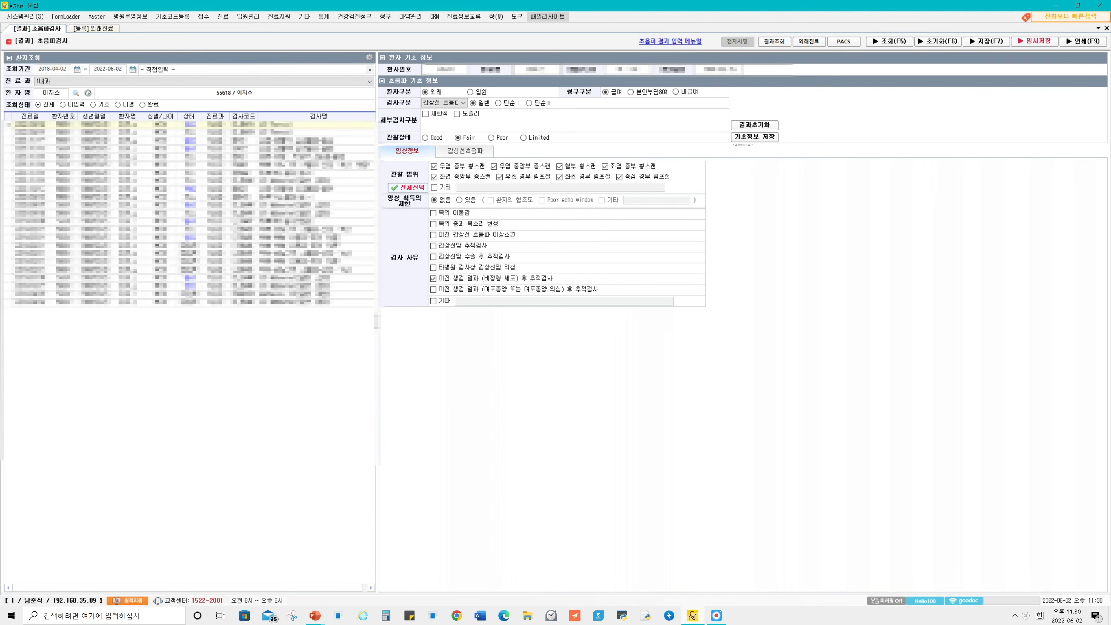
Enter thyroid width, depth and length as 2.3, 10, 3.0 for the right lobe and 2.6, 11, 3.2 for the left, with isthmus depth 9.
left_click(465, 152)
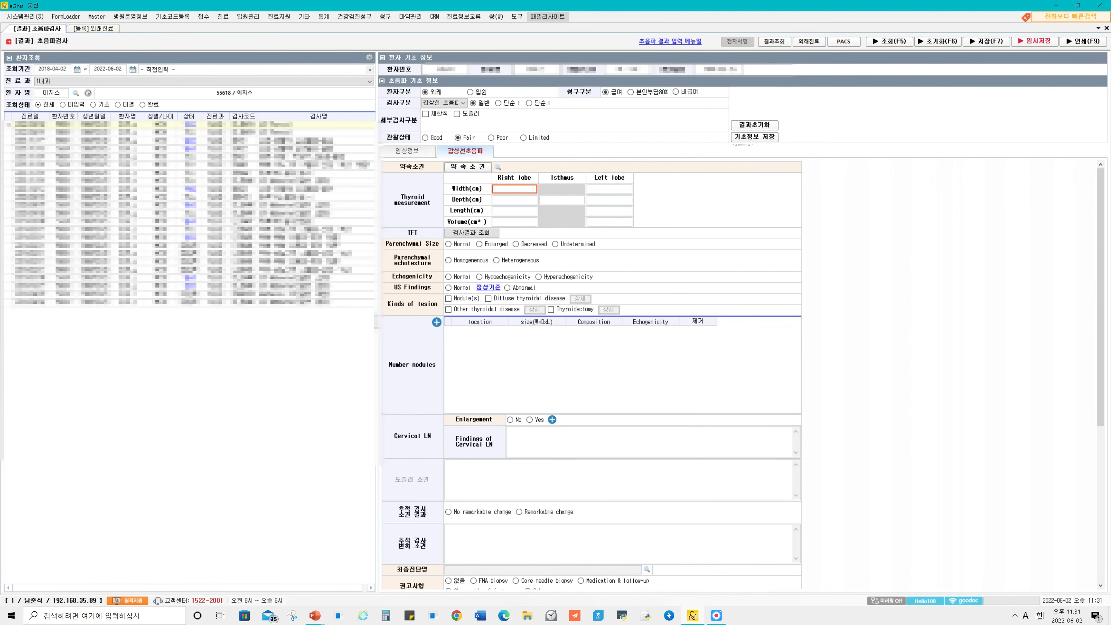
key("Tab")
key("Tab")
key("Tab")
type("9")
key("Tab")
type("11")
key("Tab")
key("Tab")
type("3.")
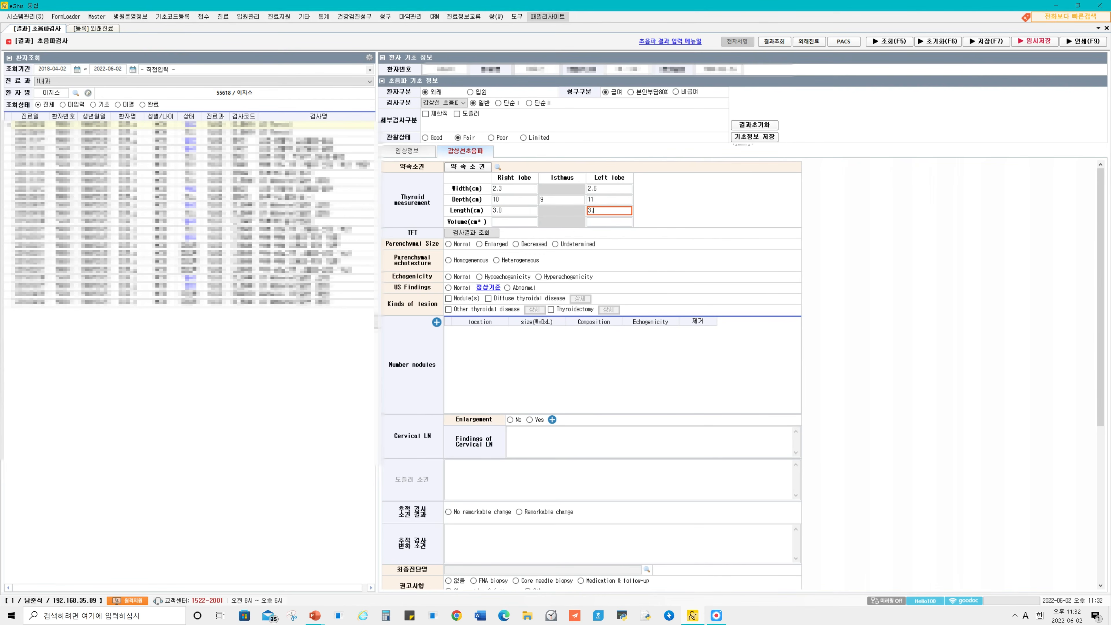
key("Tab")
left_click(515, 222)
Look up the patient's test results for the TFT entry and close the results window.
left_click(472, 232)
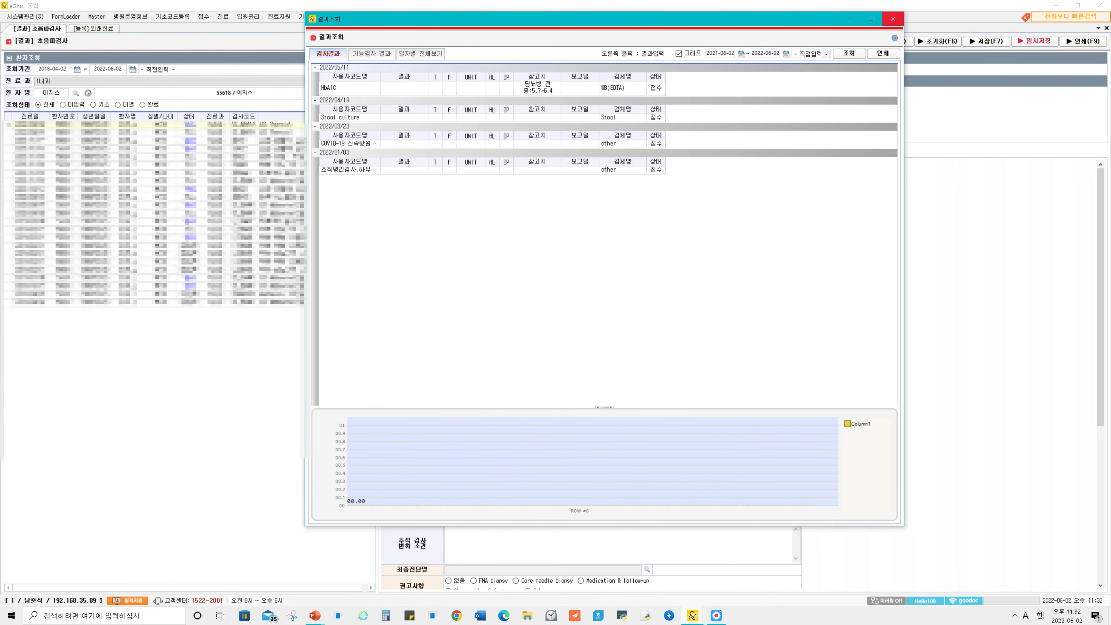
left_click_drag(787, 19, 769, 54)
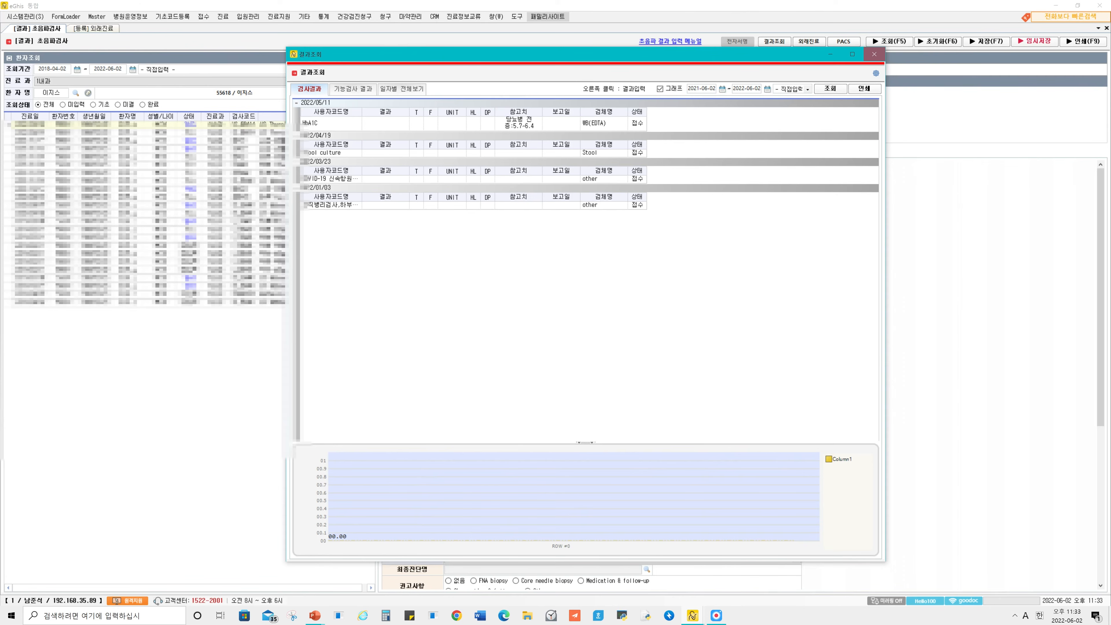
left_click(874, 54)
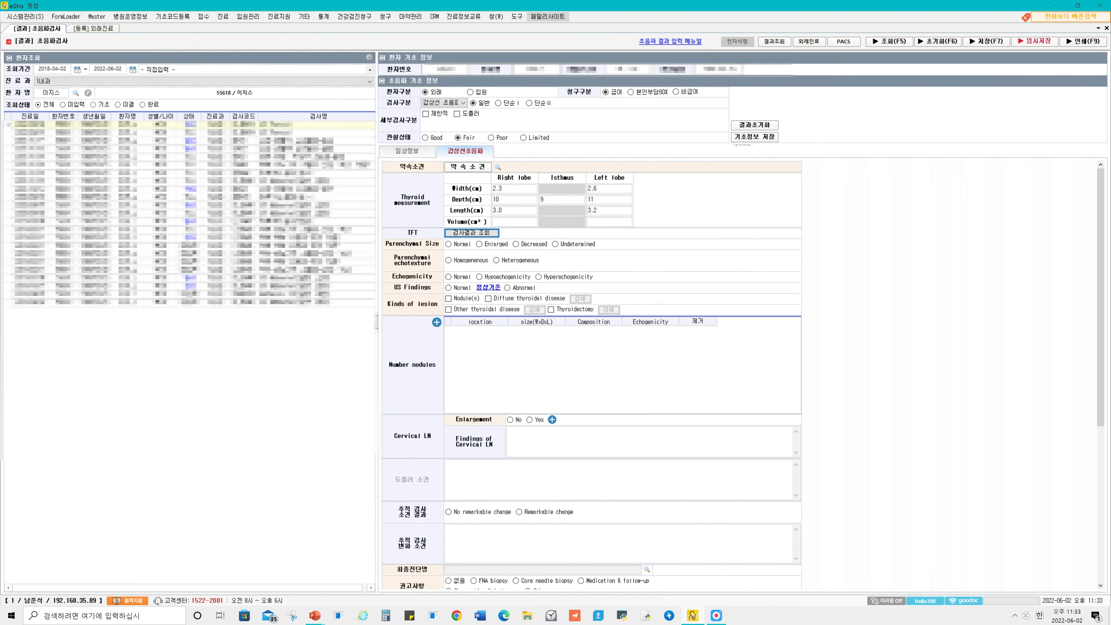
Set Parenchymal Size to Normal, echotexture to Homogenous, Echogenicity to Normal and US Findings to Abnormal.
key("Tab")
key("Tab")
key("Tab")
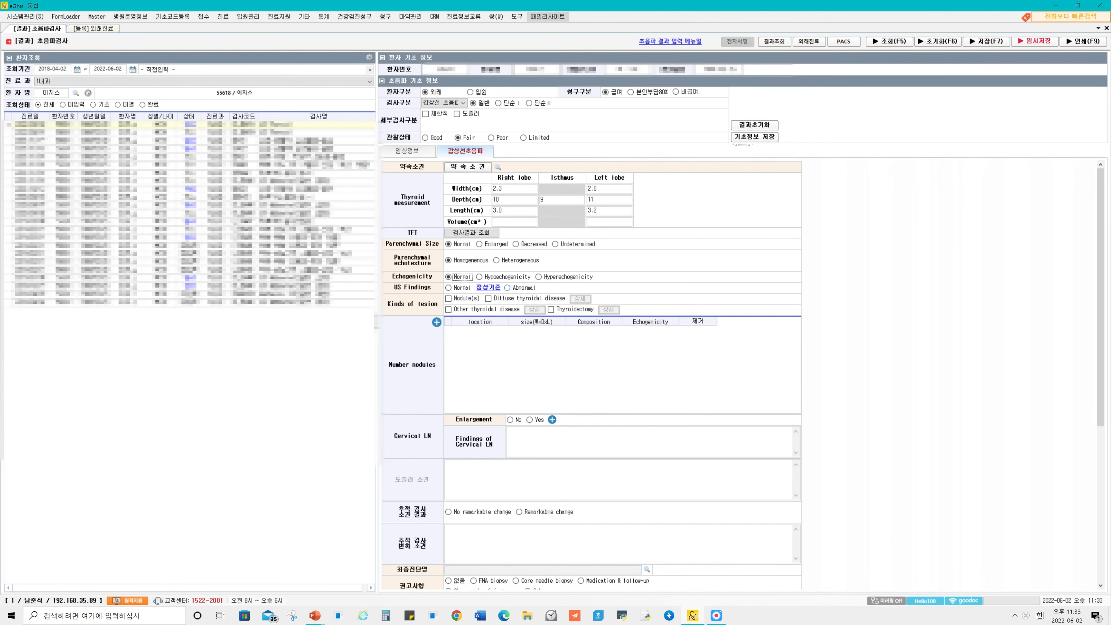
left_click(507, 288)
Review the detail forms for Diffuse thyroidal disease, Other thyroidal disease and Thyroidectomy, and deselect these three lesion kinds.
left_click(489, 299)
left_click(581, 299)
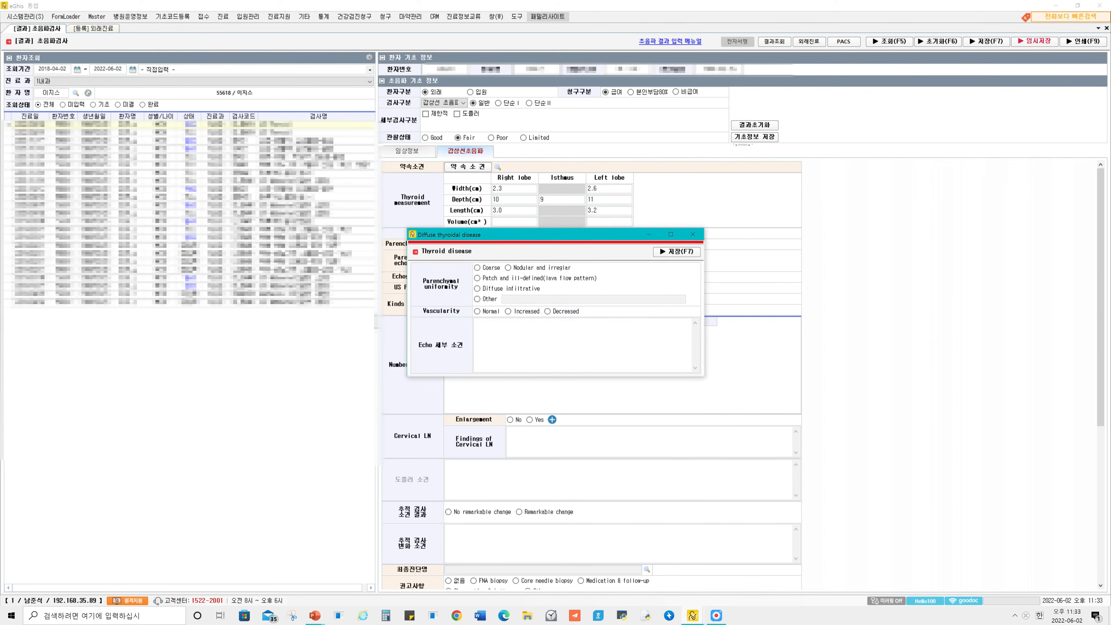
left_click(693, 234)
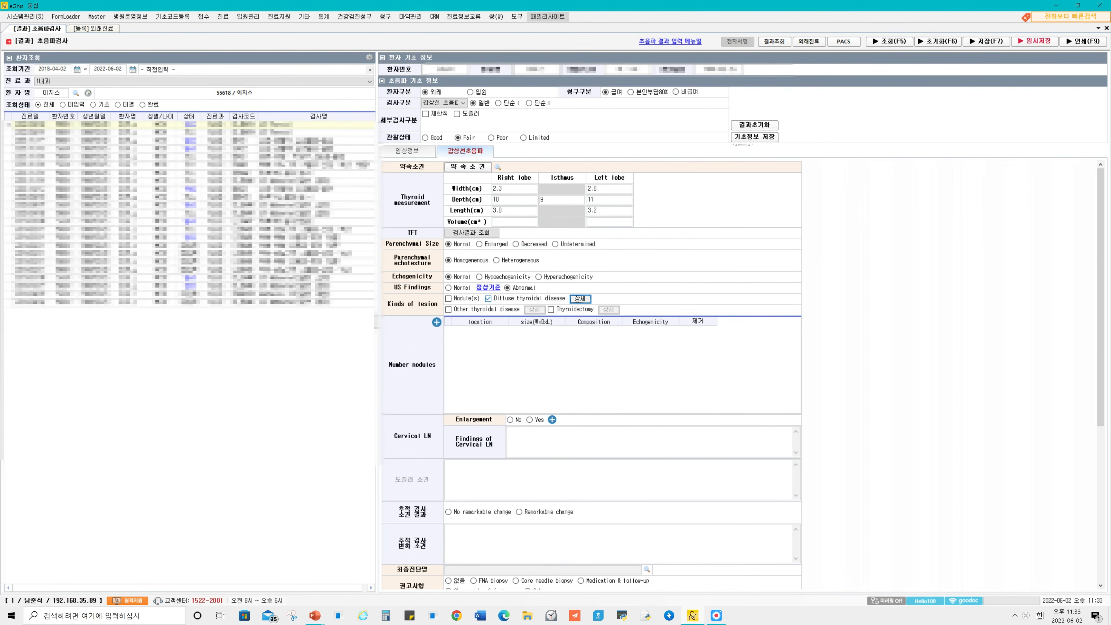
left_click(449, 310)
left_click(534, 310)
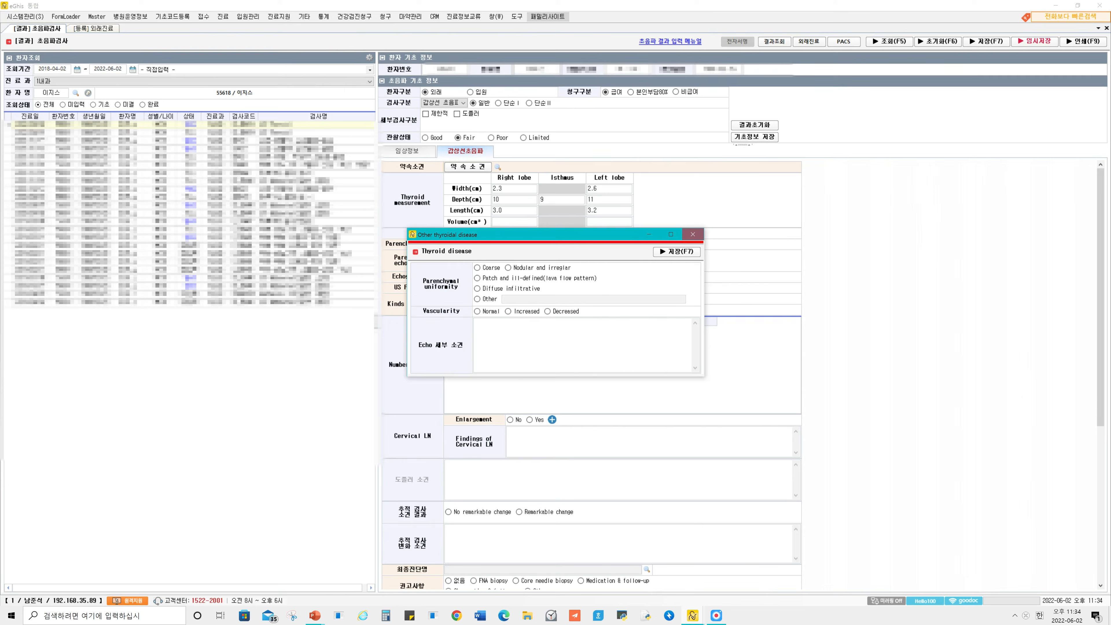
left_click(693, 234)
left_click(551, 309)
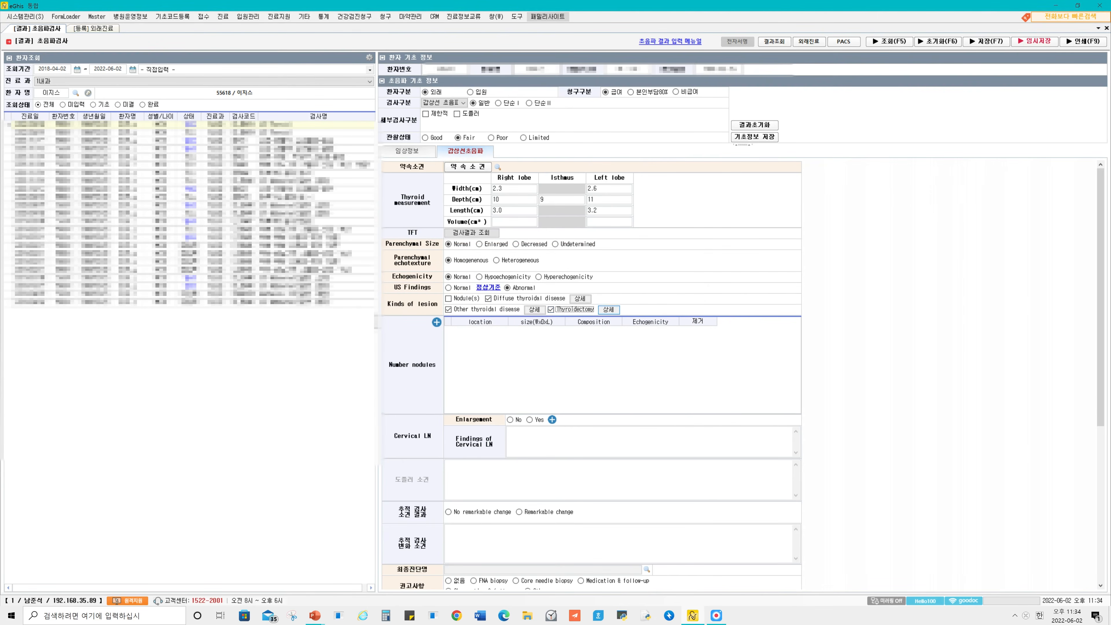
left_click(609, 309)
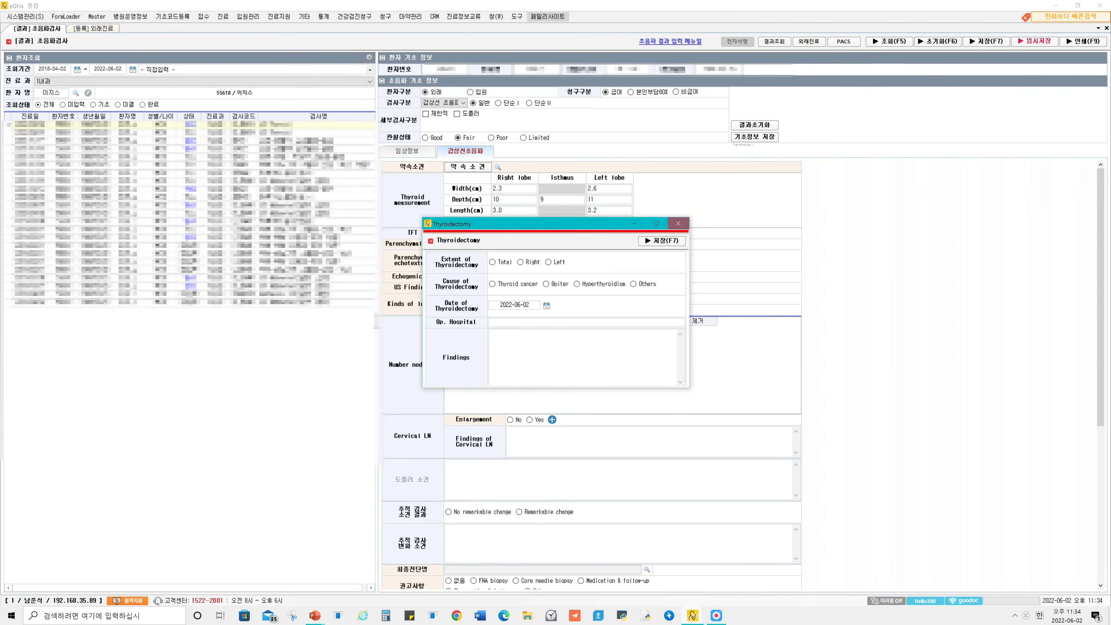
left_click(678, 224)
left_click(488, 299)
left_click(449, 310)
left_click(551, 310)
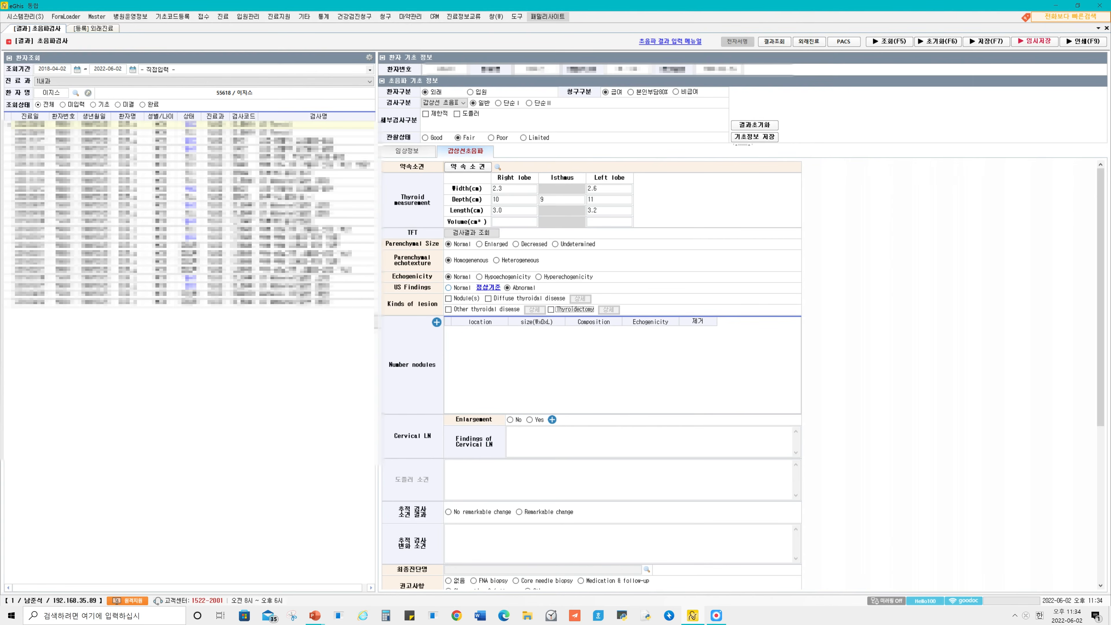
Select Nodule(s) as the lesion kind and add a nodule at location 5, the central mid-pole of the right lobe, sized 2.1 x 2.1 x 3.0 cm.
left_click(449, 298)
left_click(437, 322)
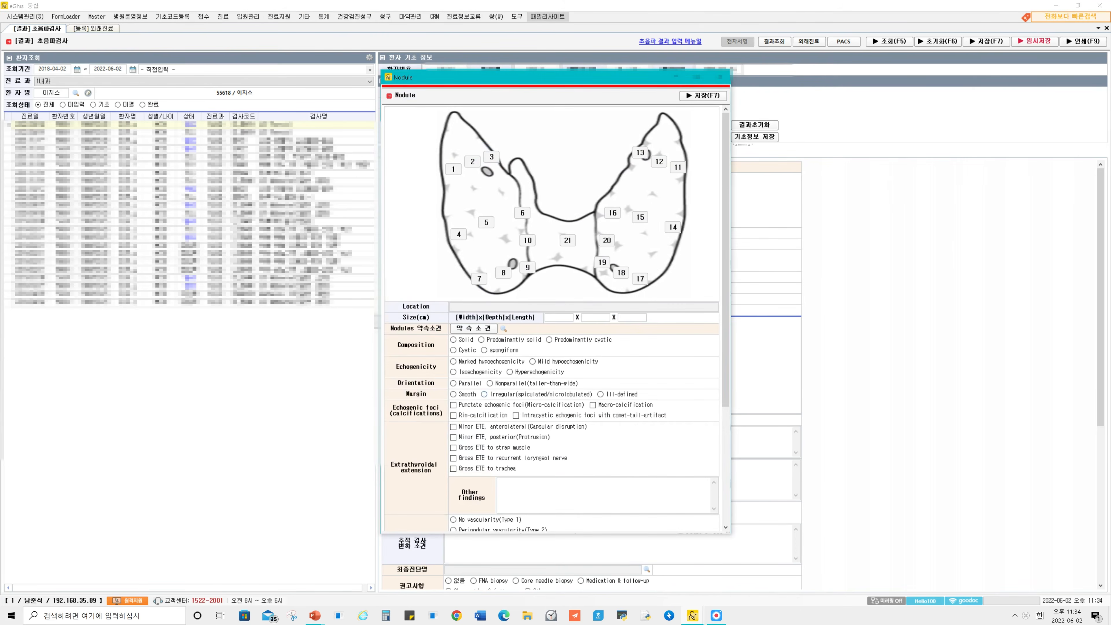
scroll(612, 404, "down", 4)
scroll(613, 405, "up", 4)
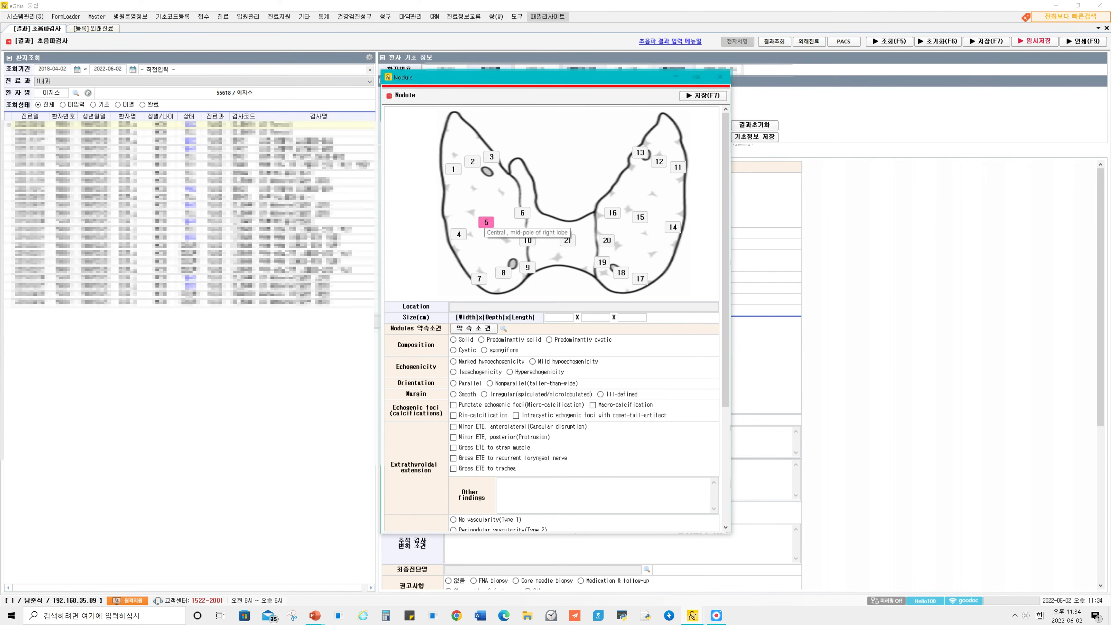
left_click(486, 222)
left_click(559, 317)
type("2.1")
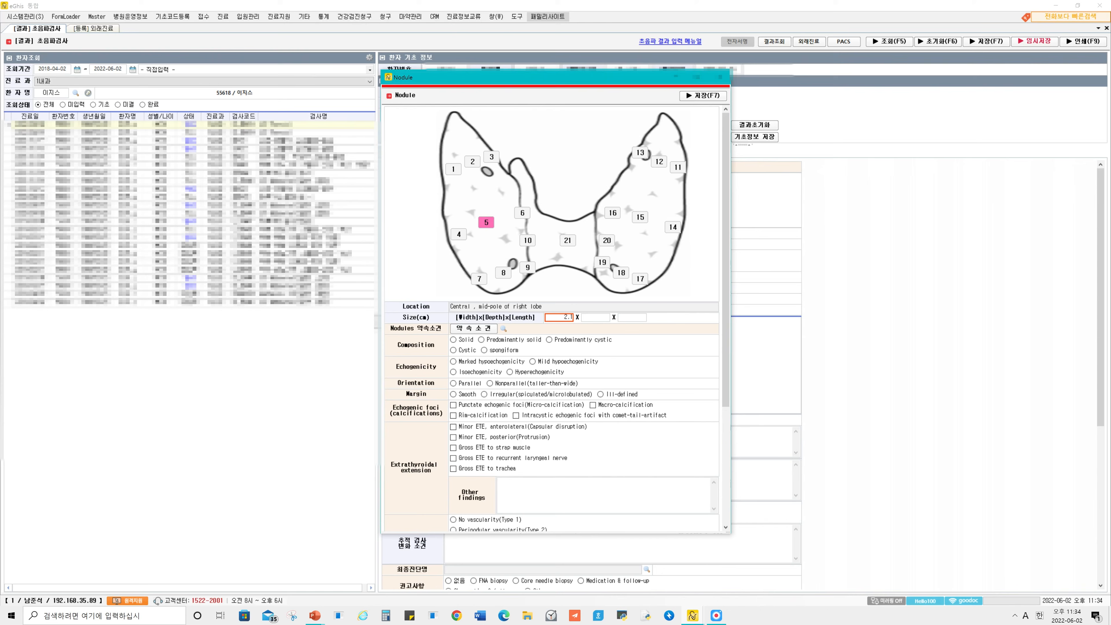
key("Tab")
type("2.1")
key("Tab")
type("3.0")
scroll(552, 315, "down", 2)
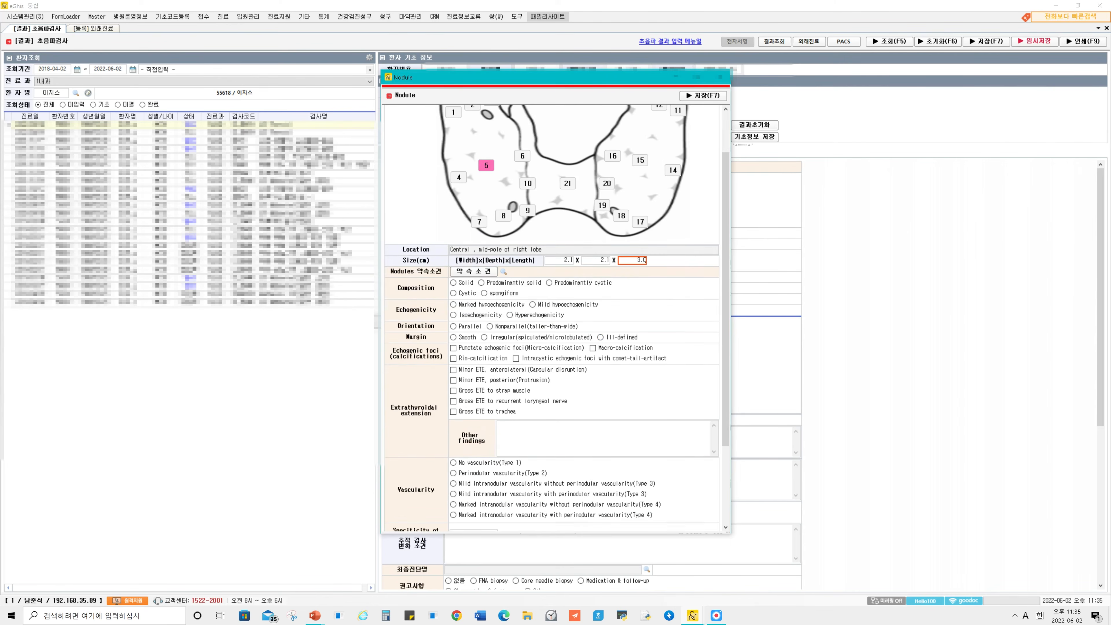
scroll(552, 315, "up", 2)
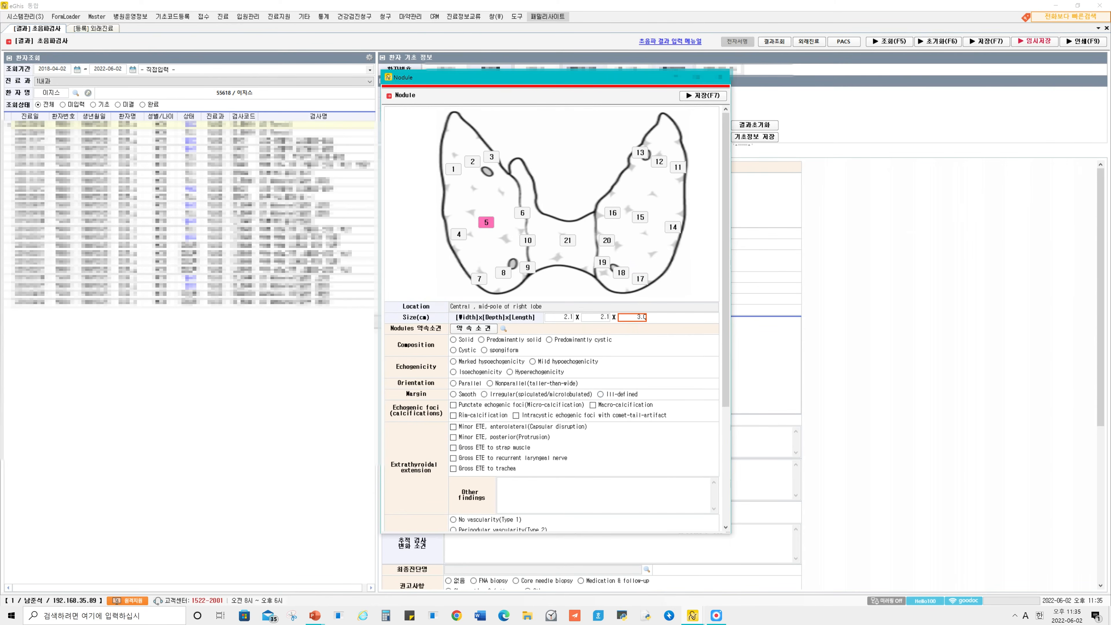
Describe the nodule as Predominantly solid, Mild hypoechogenicity, Parallel and Ill-defined, with Punctate echogenic foci (Micro-calcification).
left_click(482, 339)
left_click(533, 361)
left_click(454, 384)
left_click(601, 395)
left_click(454, 405)
scroll(454, 405, "down", 2)
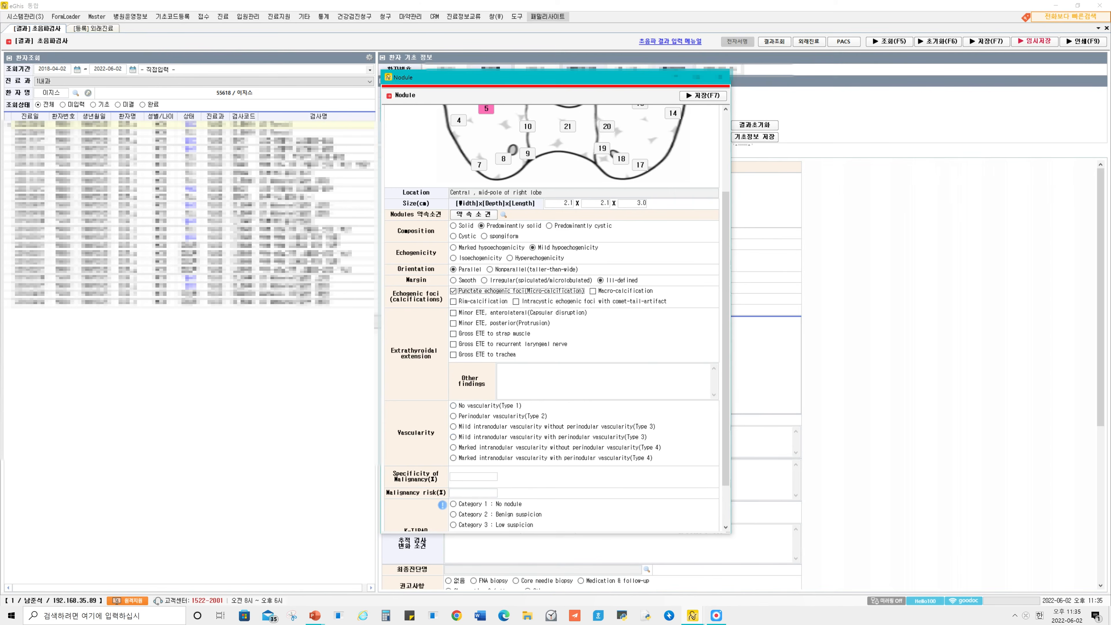
Consult the K-TIRADS reference table, and set the nodule to Category 5 : High suspicion with FNA biopsy recommended.
scroll(554, 318, "down", 1)
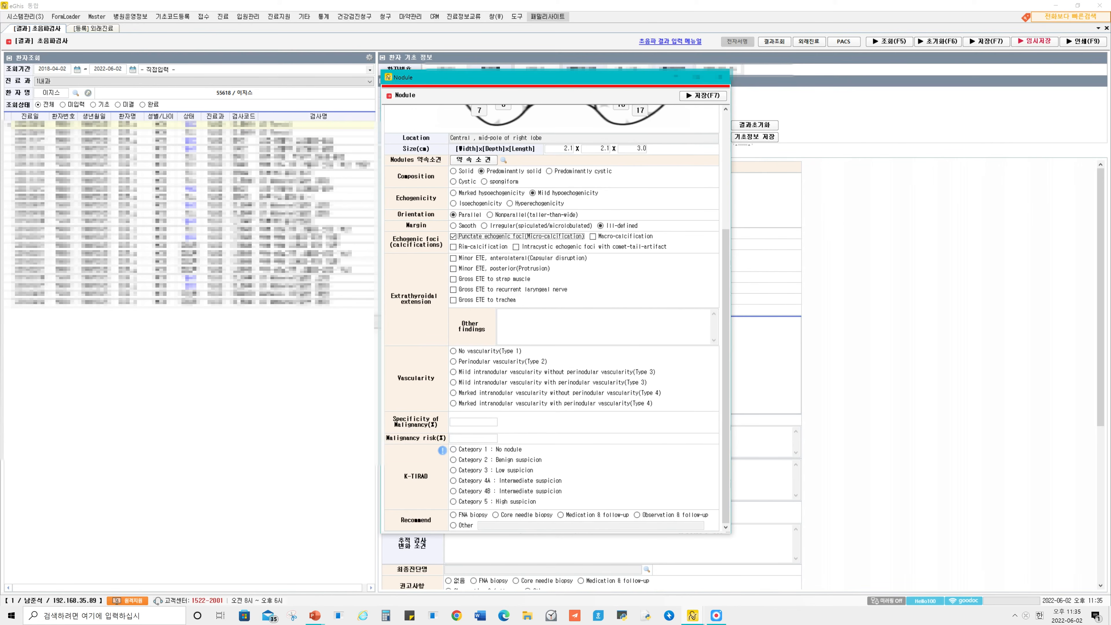
scroll(508, 290, "up", 2)
scroll(508, 290, "down", 2)
left_click(442, 450)
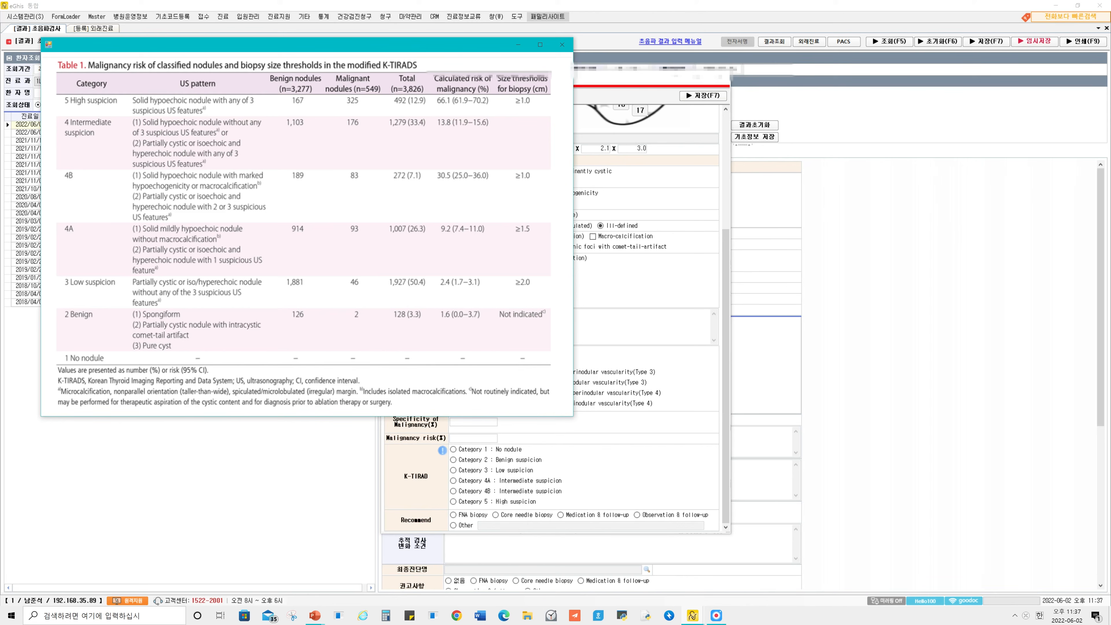
left_click(563, 44)
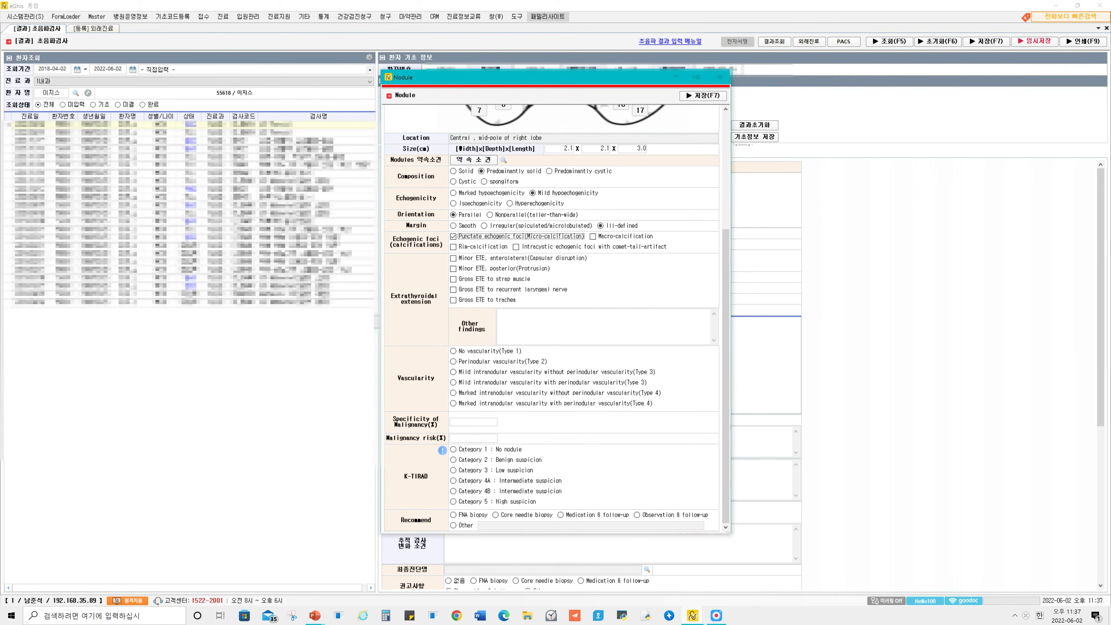
left_click(454, 501)
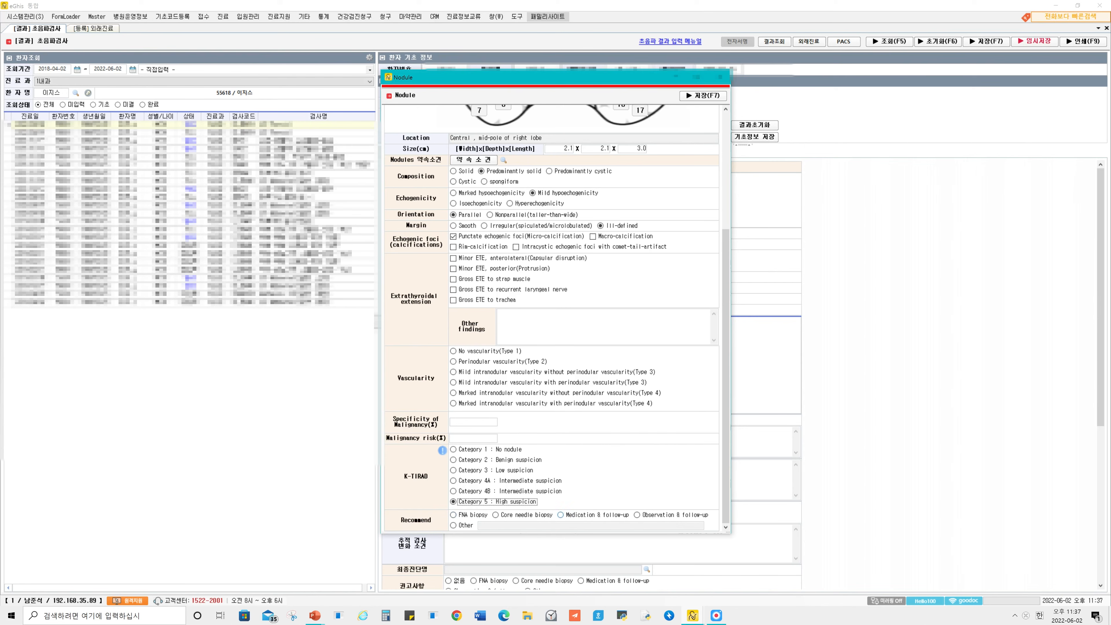
left_click(458, 516)
Save the nodule's findings as a preset (약속소견) named category_5_1, and save the nodule entry.
scroll(551, 306, "up", 4)
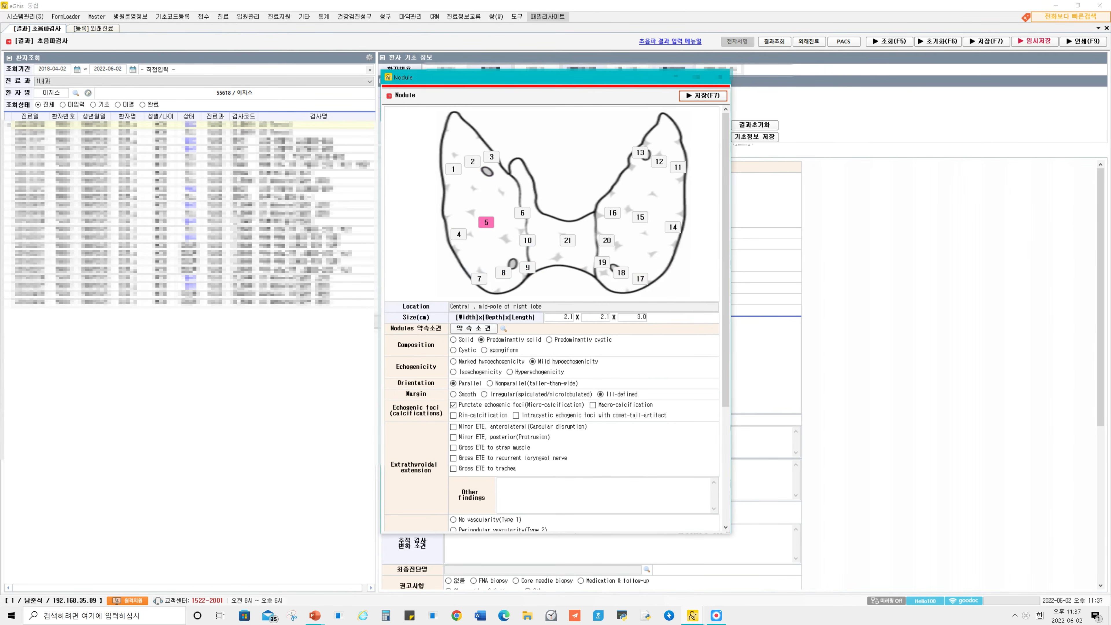
scroll(551, 307, "down", 3)
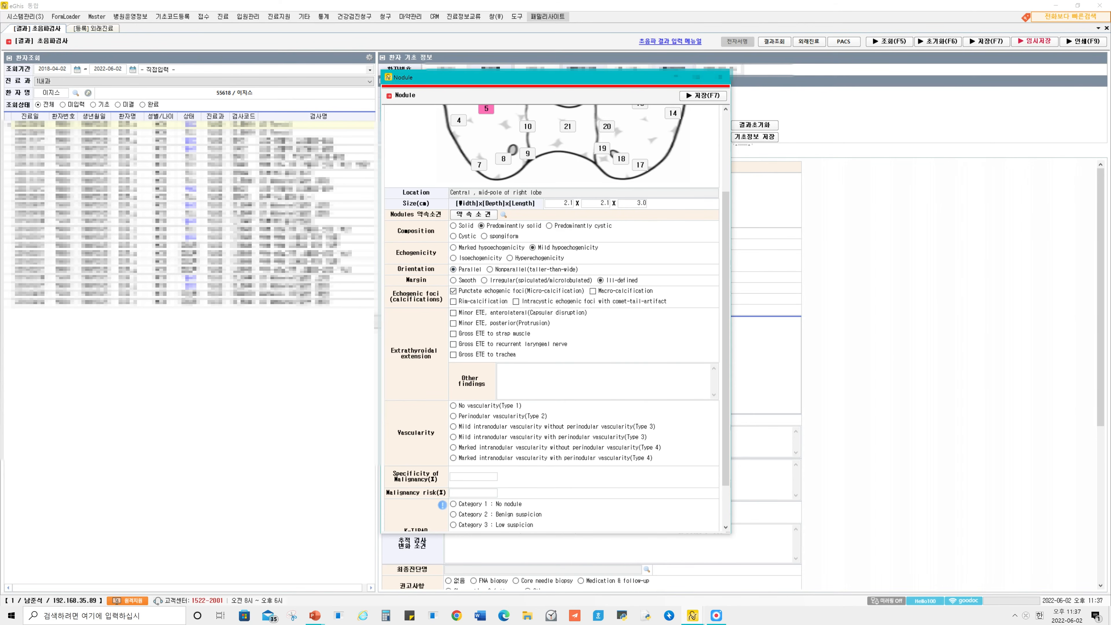
scroll(552, 318, "up", 2)
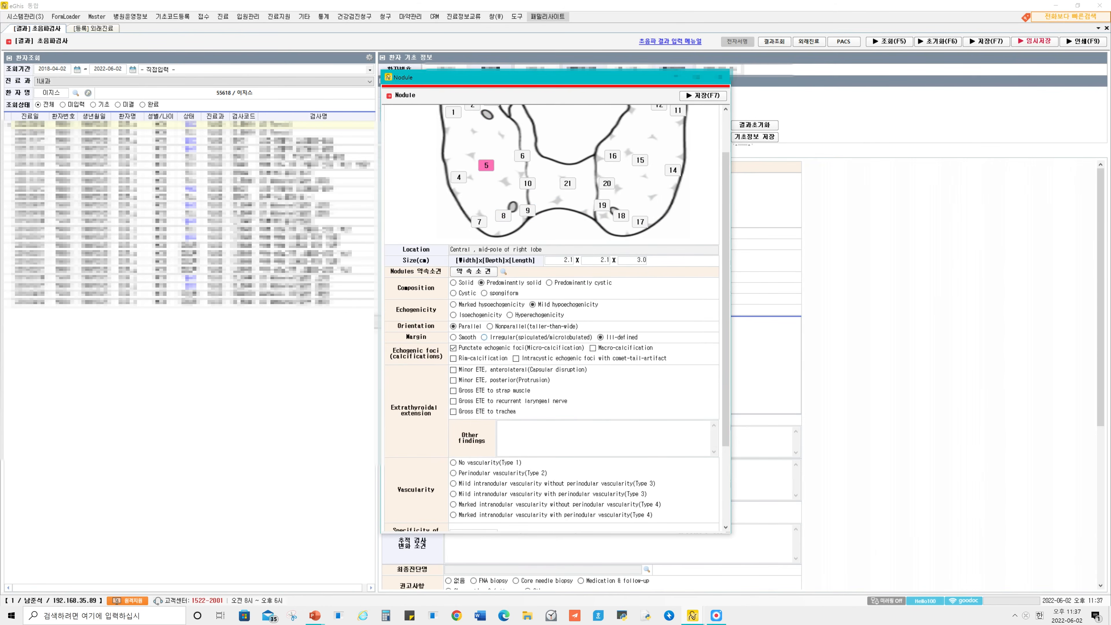
scroll(551, 318, "down", 4)
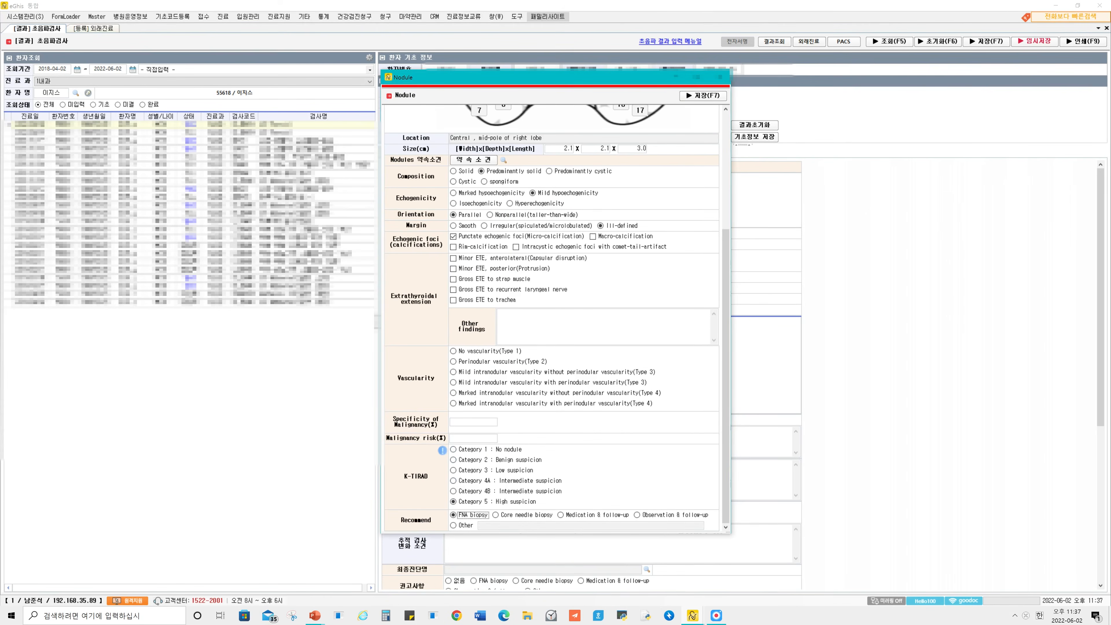
scroll(551, 317, "up", 4)
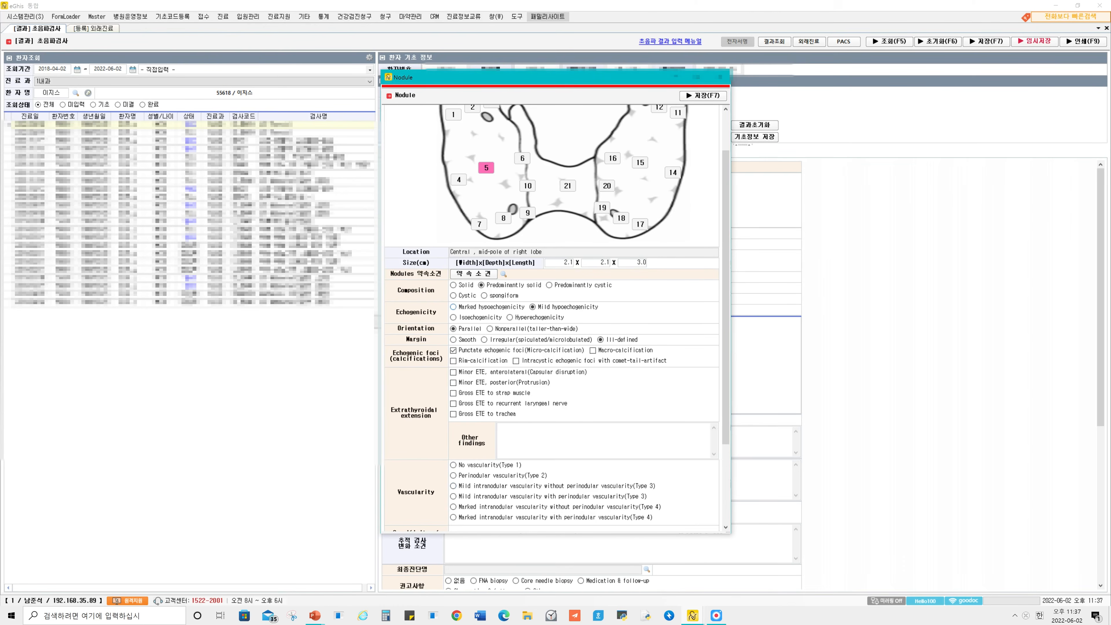
left_click(473, 273)
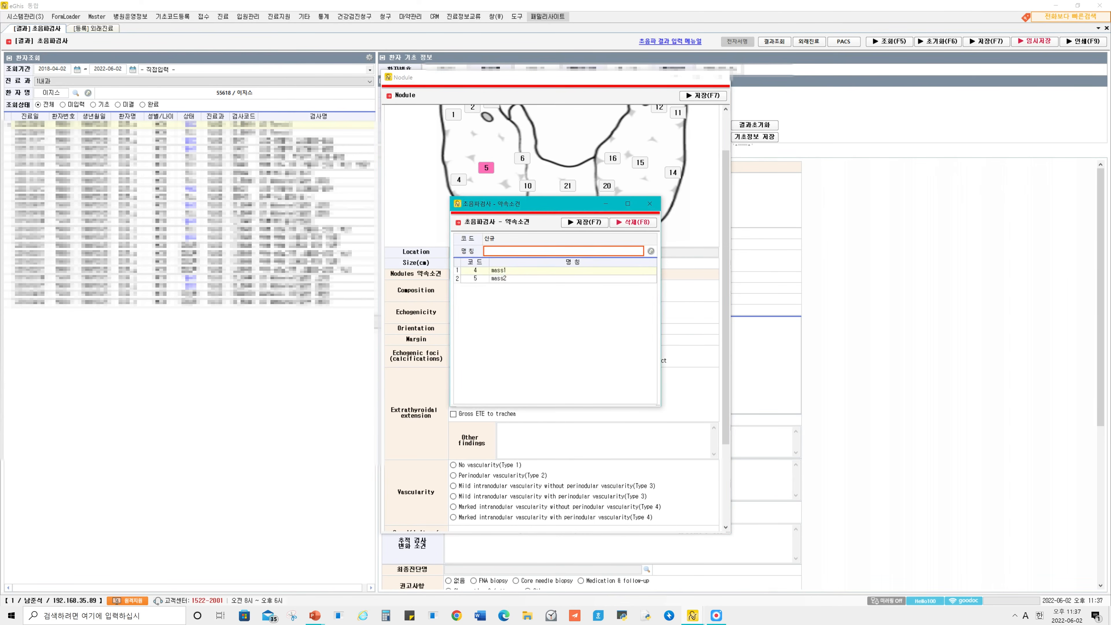
type("mass5")
key("ctrl+a")
type("d")
type("ategory")
key("F7")
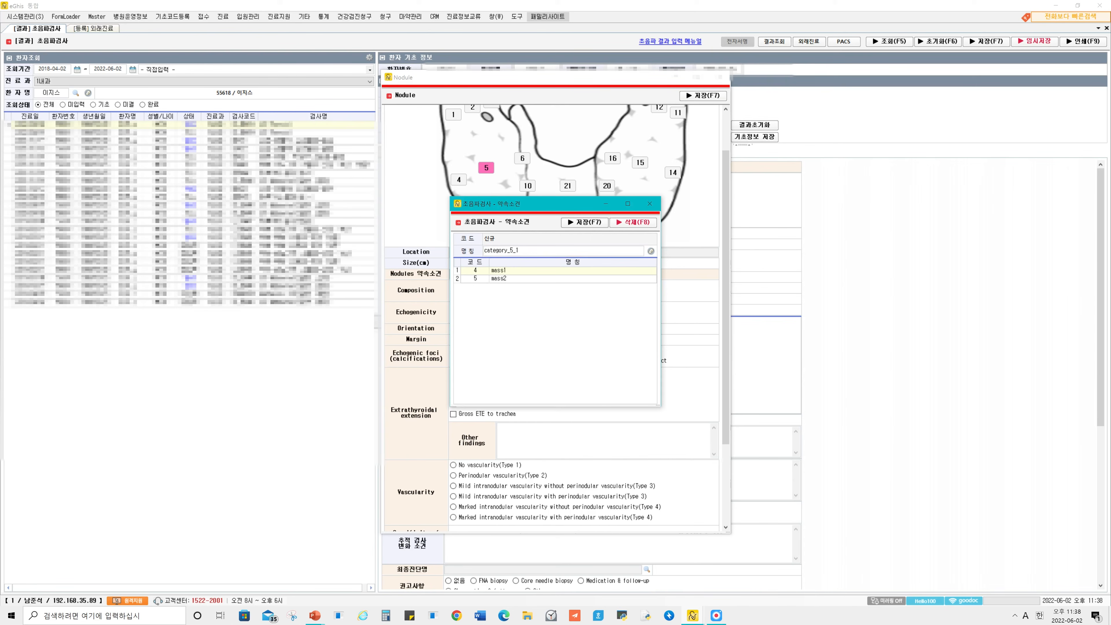
key("Return")
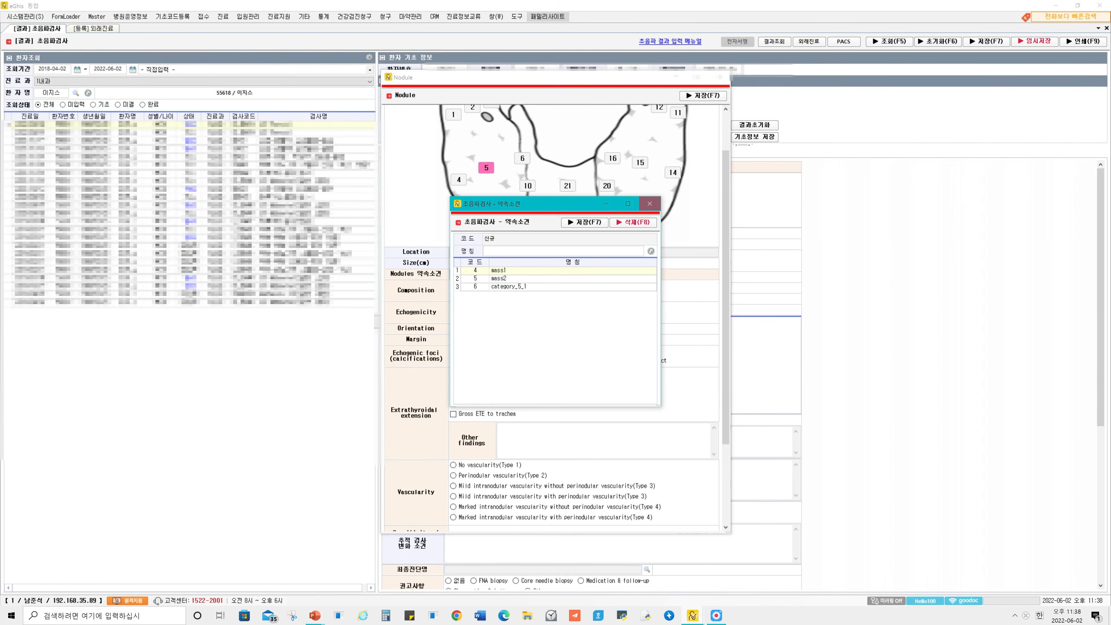
left_click(650, 203)
left_click(703, 95)
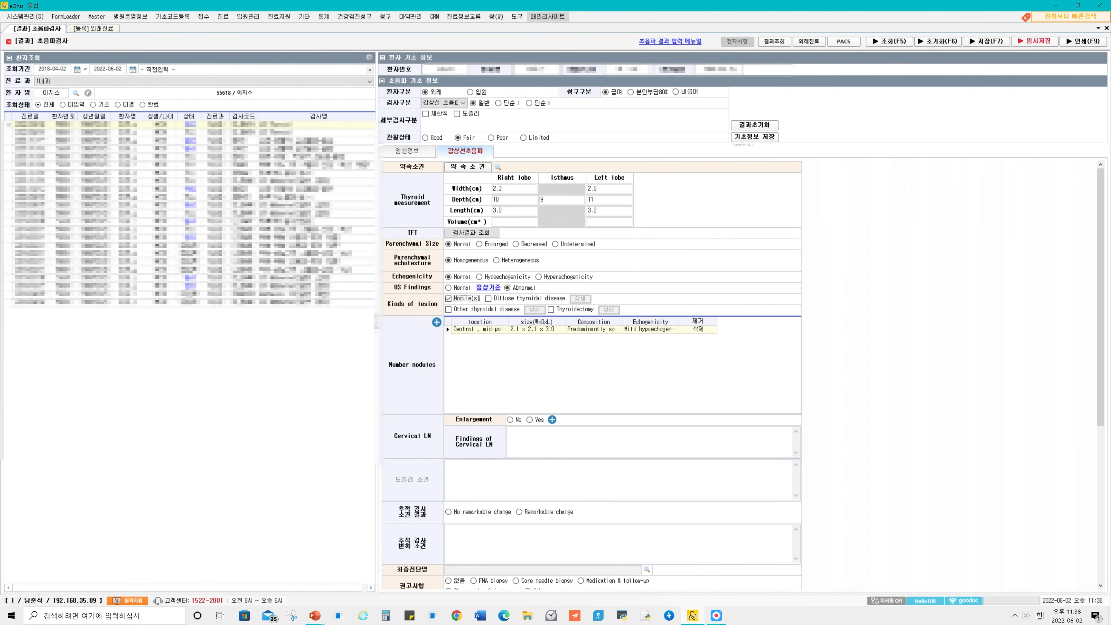
Start another nodule entry and fill its findings from the category_5_1 preset.
left_click(437, 322)
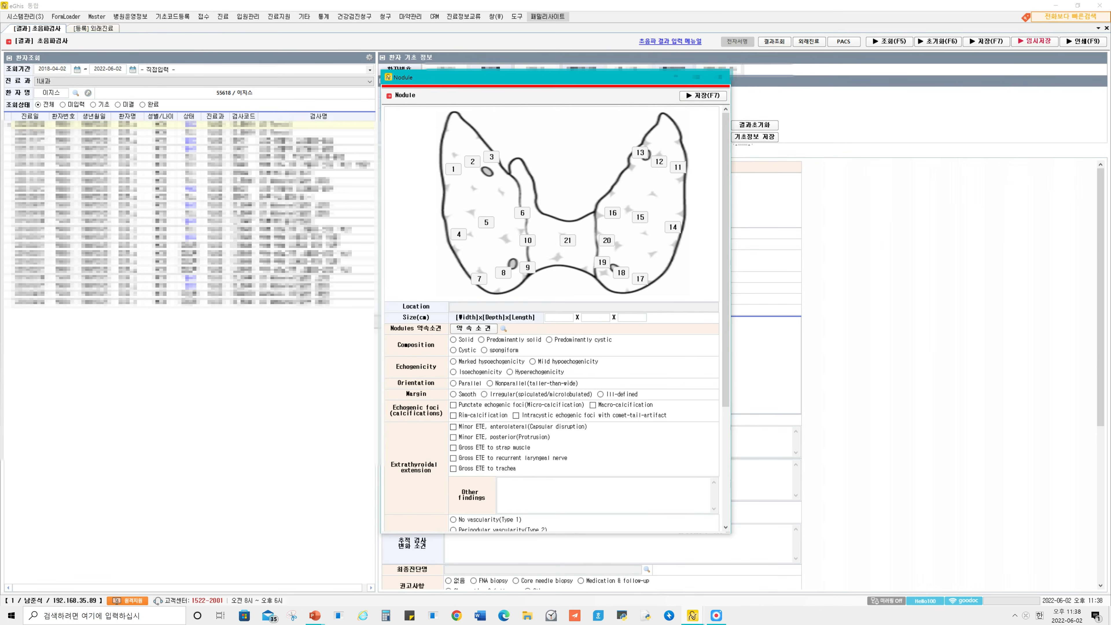
left_click(504, 328)
left_click(522, 247)
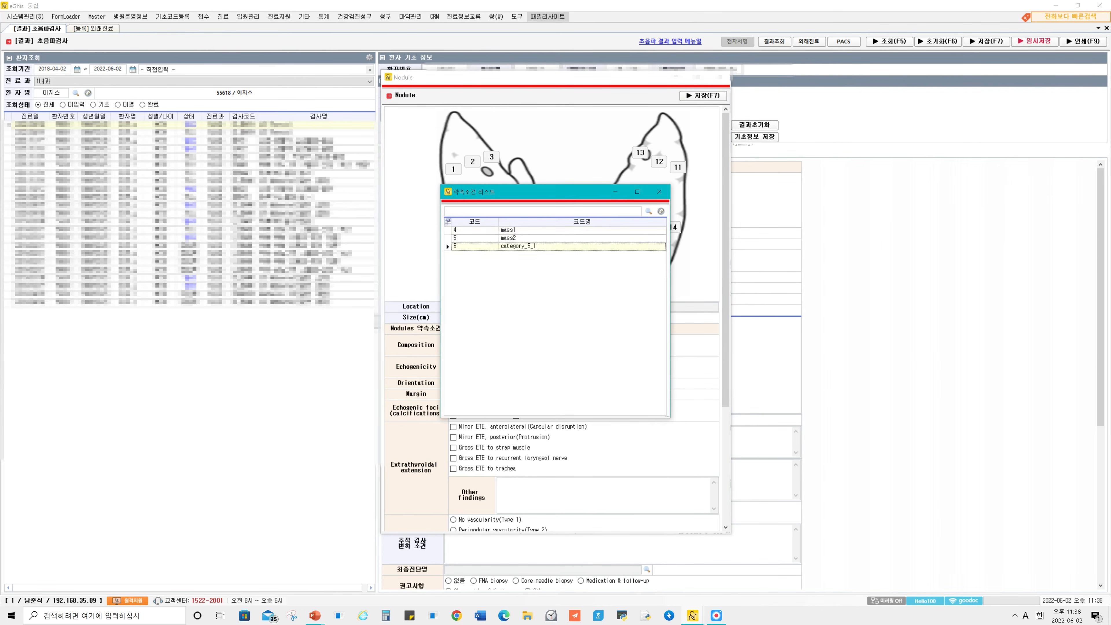
double_click(521, 247)
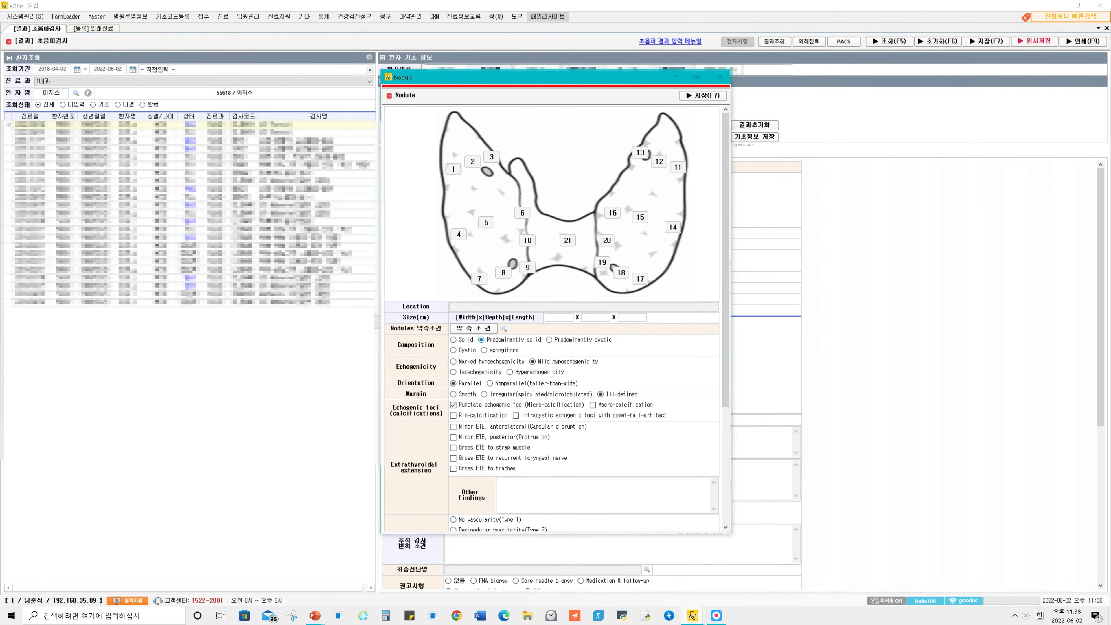
scroll(552, 315, "down", 3)
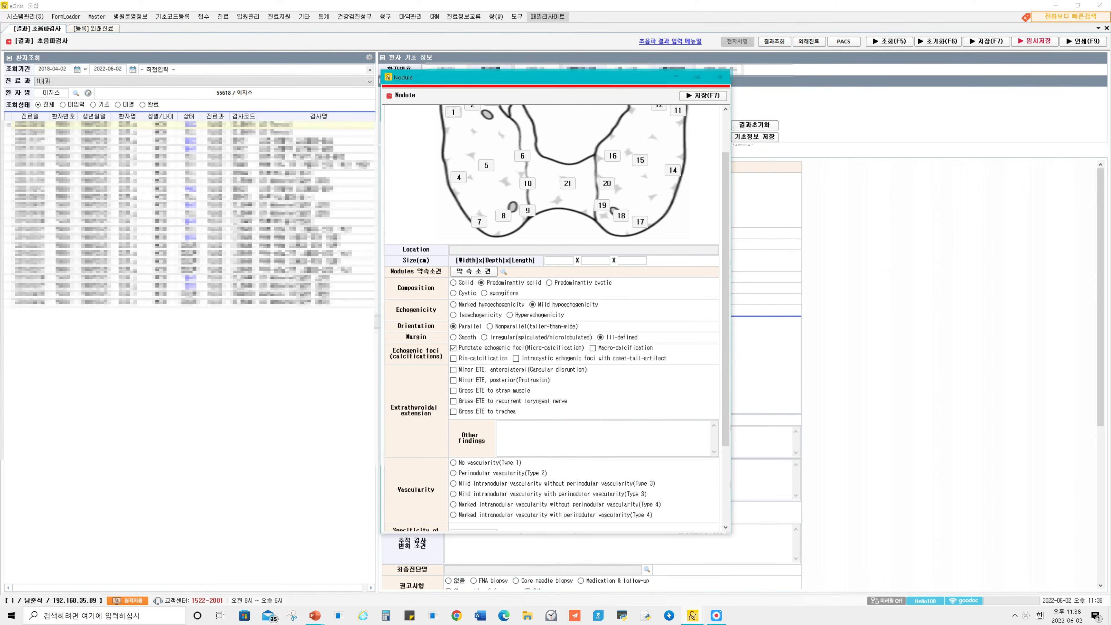
Review the findings filled in from the preset, and close the nodule entry without saving it.
left_click(559, 260)
scroll(552, 315, "down", 5)
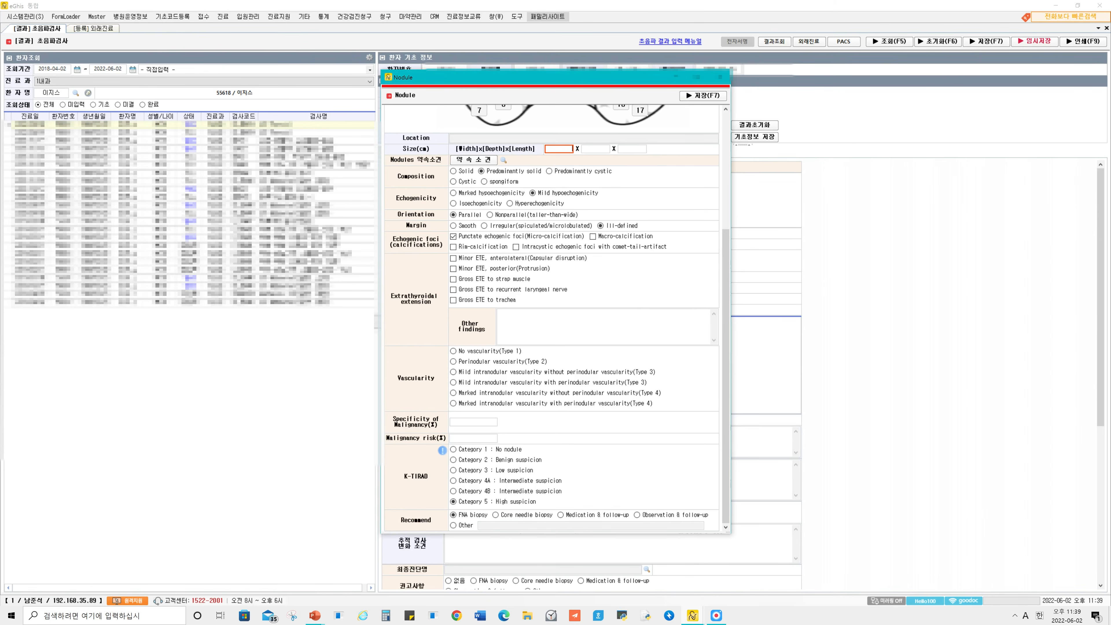
scroll(551, 316, "up", 5)
scroll(552, 315, "down", 5)
scroll(551, 315, "up", 5)
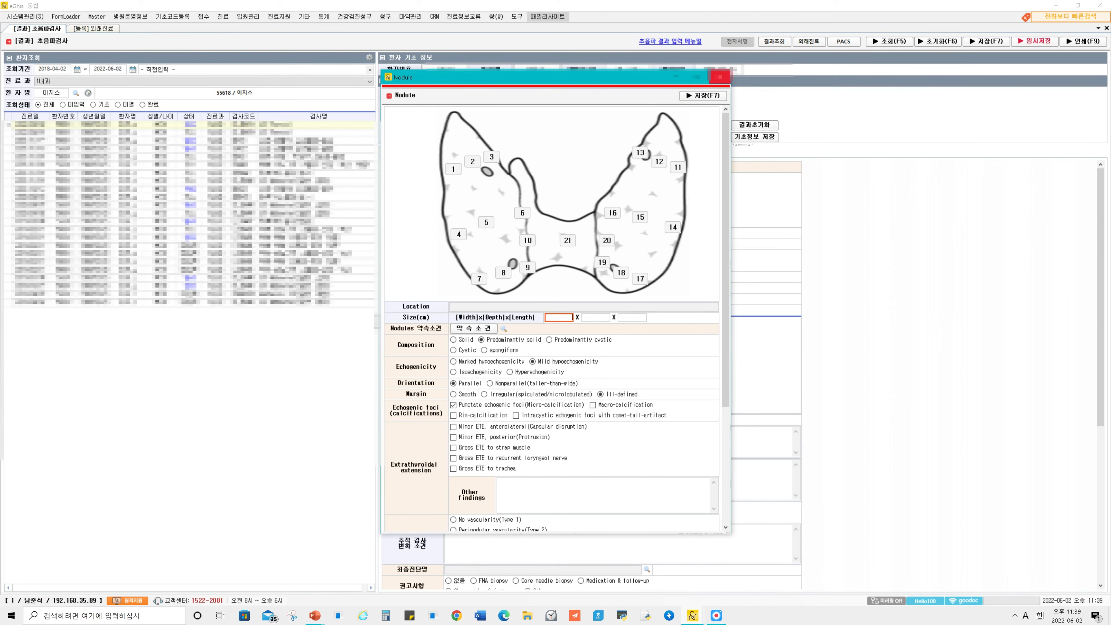
left_click(720, 77)
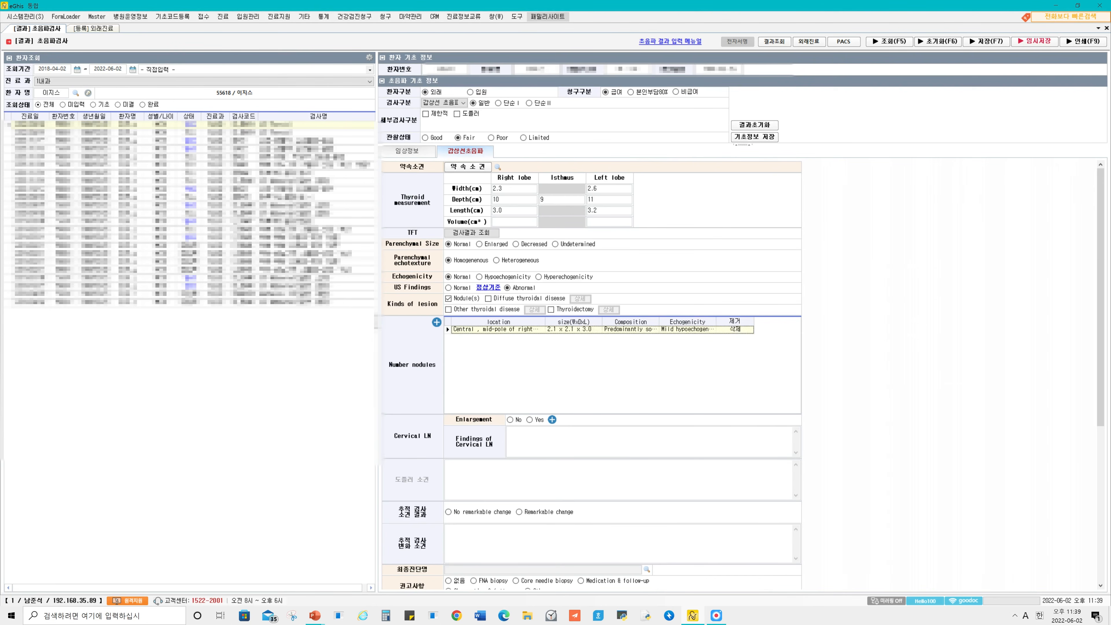
Set the cervical LN enlargement to Yes with a lymph node entry, and delete the extra second entry.
scroll(591, 372, "down", 2)
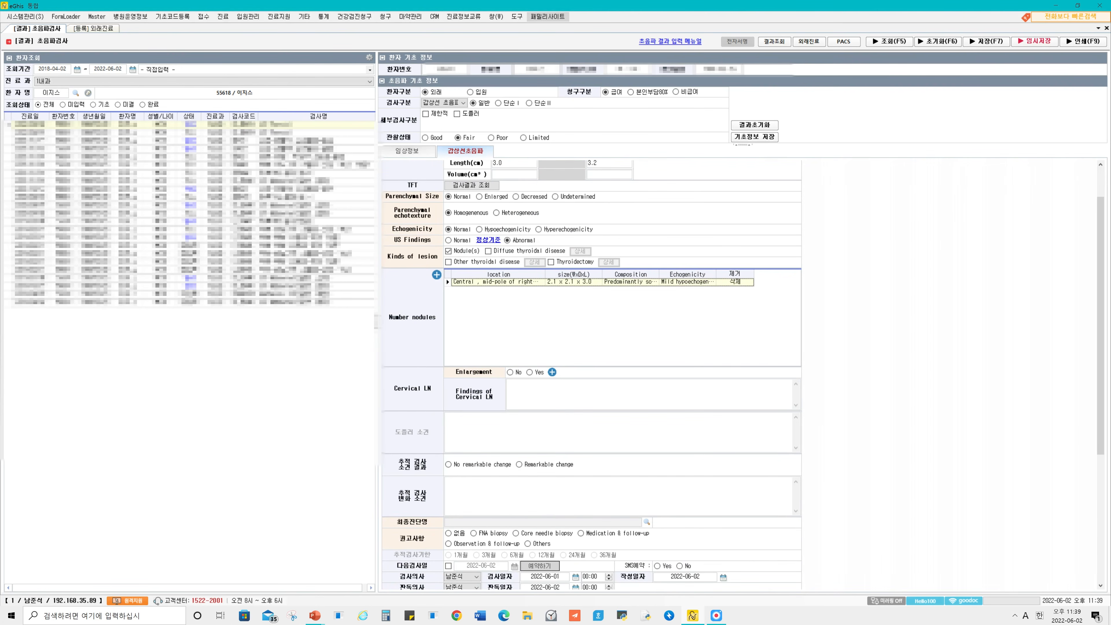
left_click(511, 372)
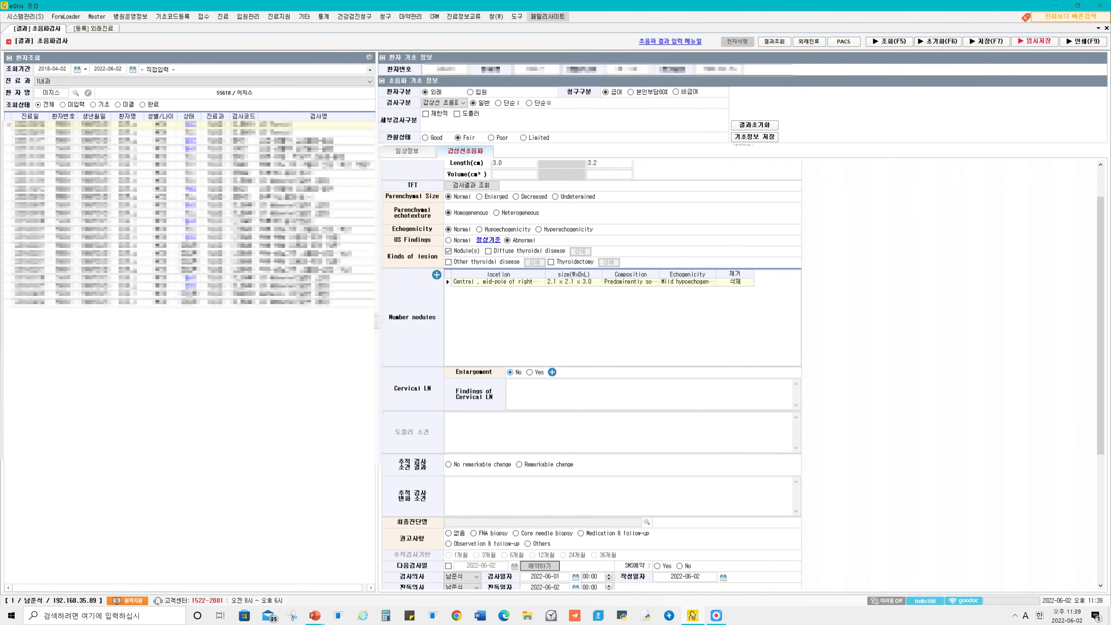
left_click(552, 372)
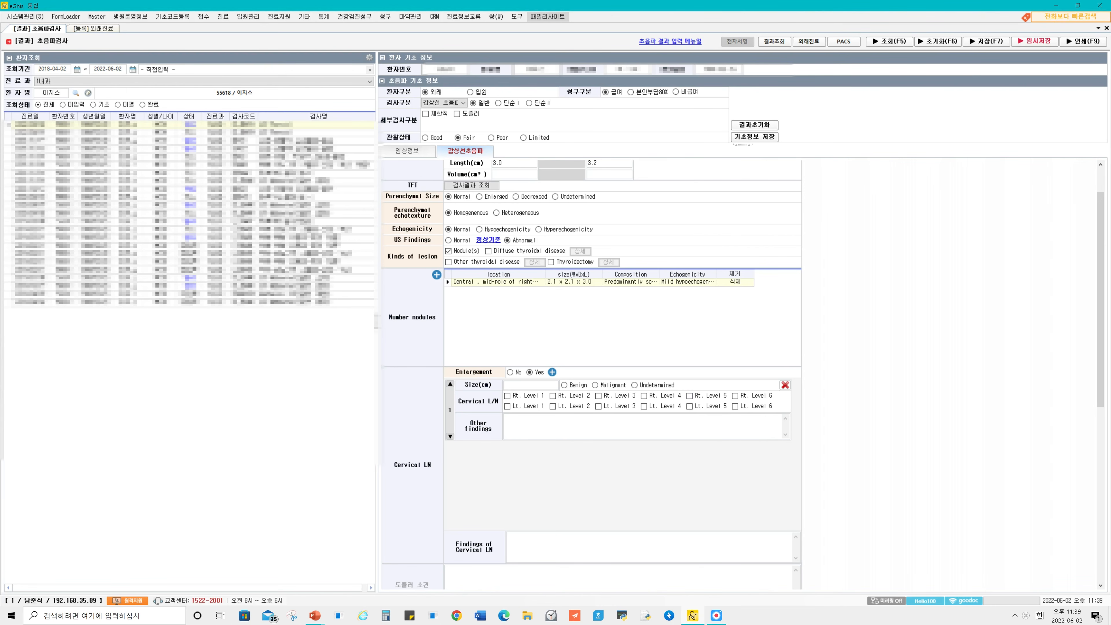
left_click(552, 372)
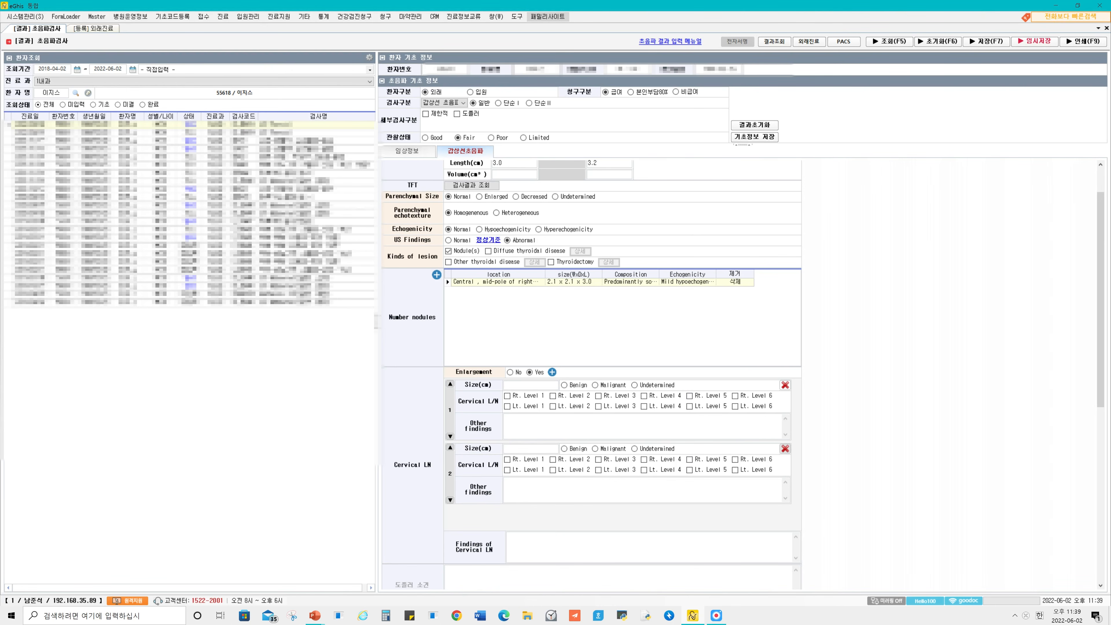
left_click(785, 449)
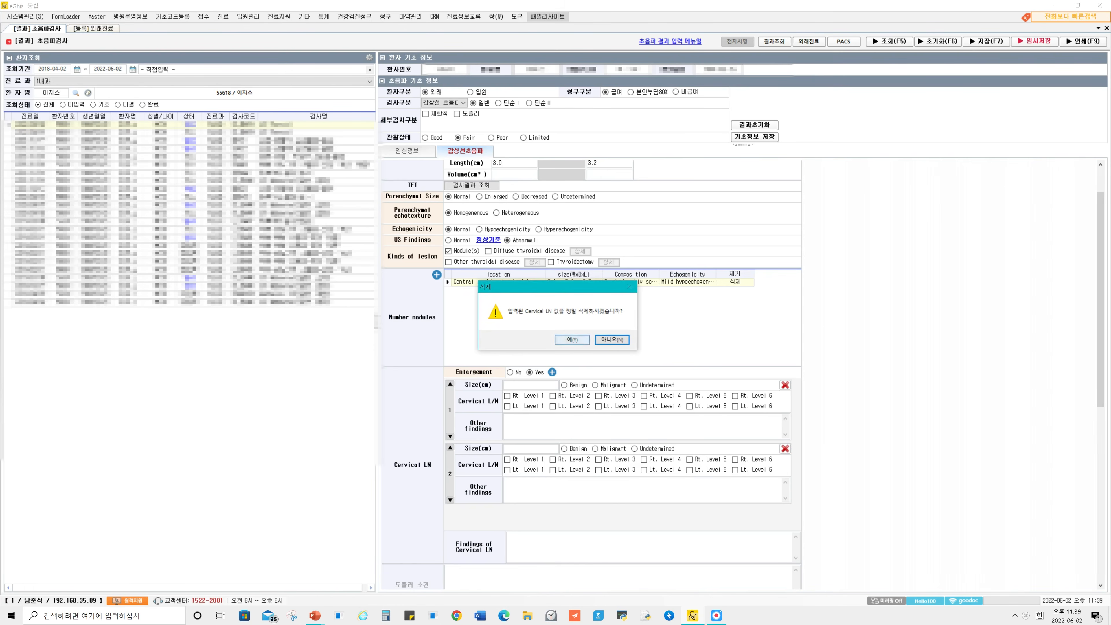
left_click(572, 340)
Set the follow-up exam finding (추적 검사 소견 결과) to No remarkable change.
scroll(644, 396, "down", 1)
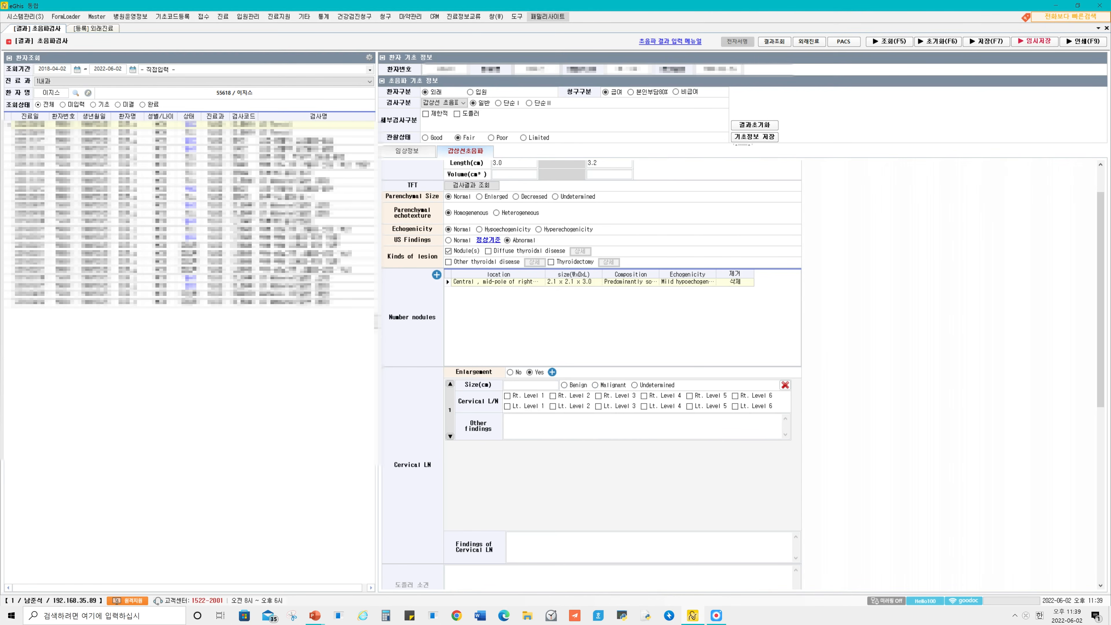
scroll(613, 372, "down", 3)
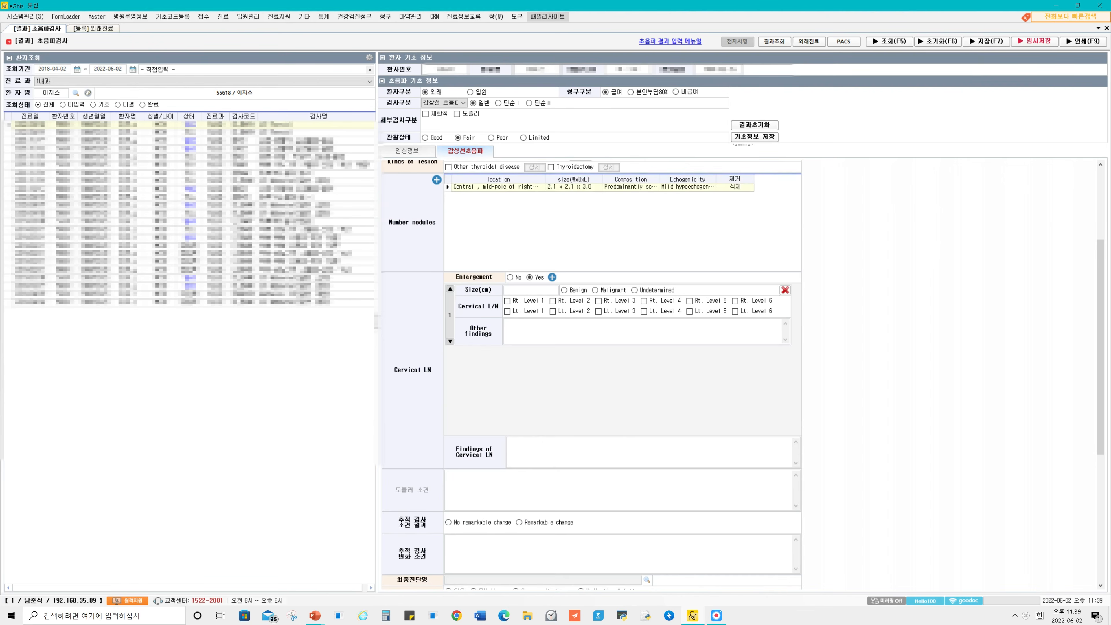
scroll(613, 381, "down", 3)
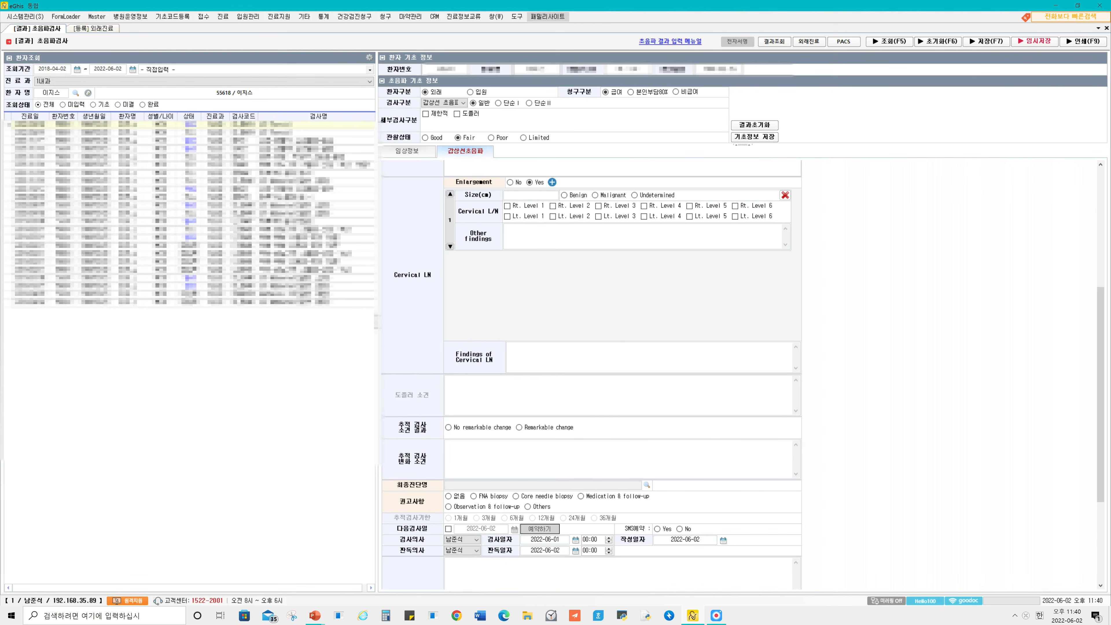
left_click(619, 459)
left_click(449, 428)
Register 갑상선결절_여포성세포암 as a new name in the final diagnosis list (최종진단명).
scroll(591, 372, "down", 1)
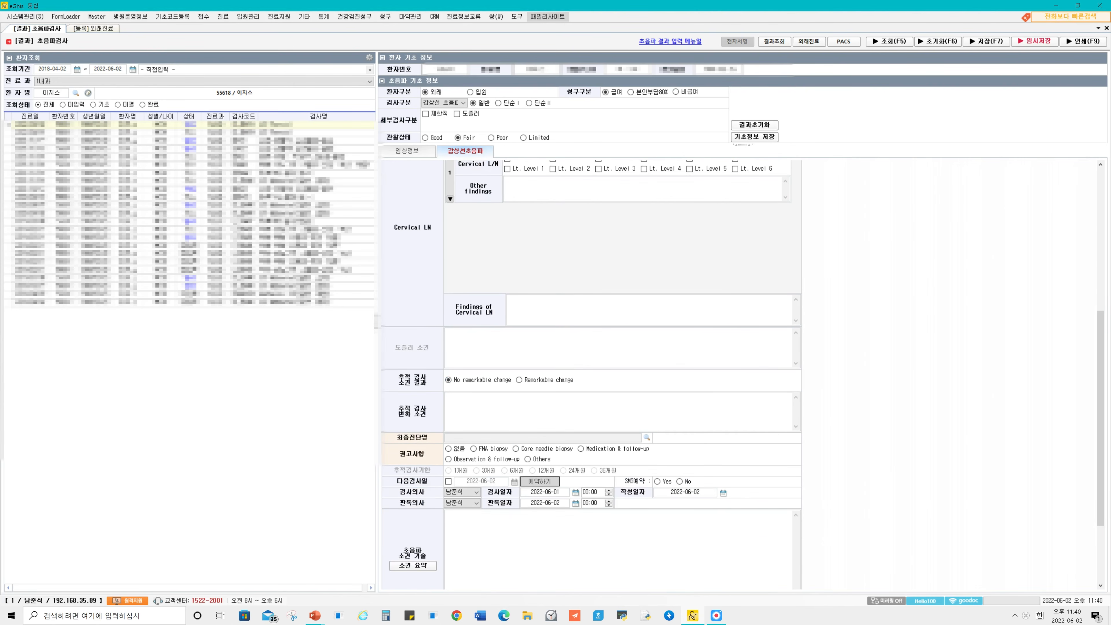
left_click(646, 438)
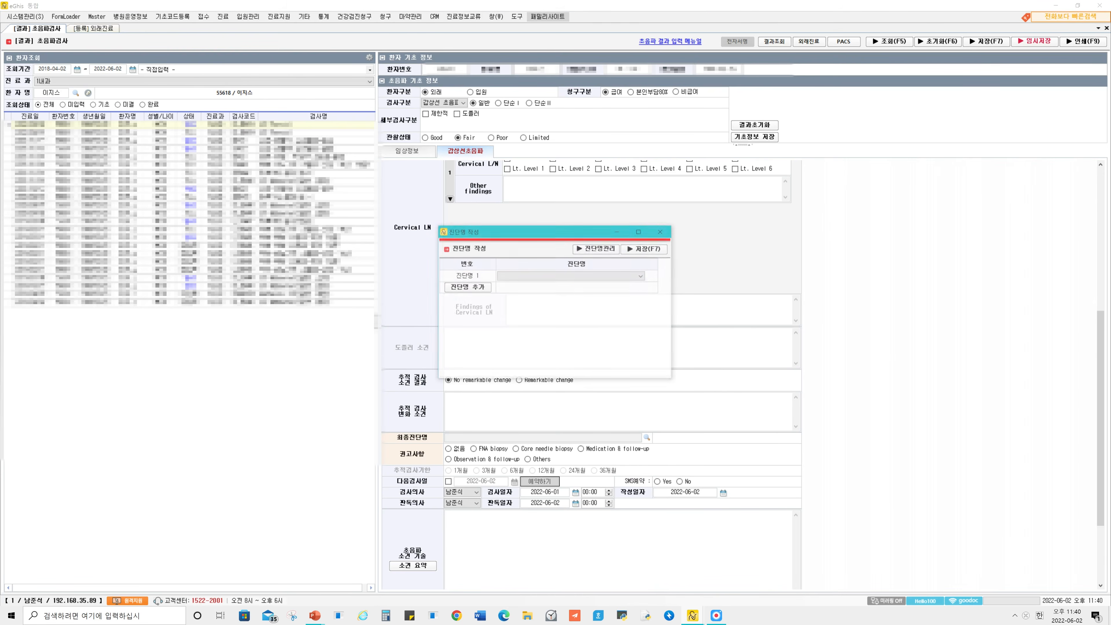
left_click(643, 276)
left_click(643, 276)
left_click(598, 248)
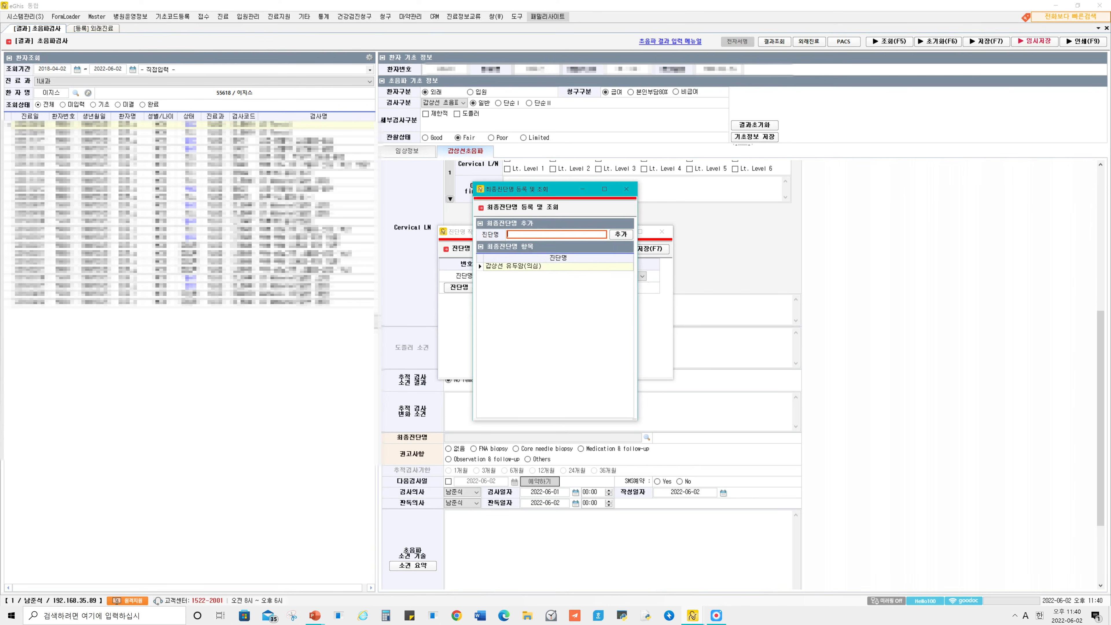
key("Hangul")
type("갑사")
type("서")
type("상선결ㅈ")
type("절")
type("_여포ㅅ")
type("성세포암")
key("Return")
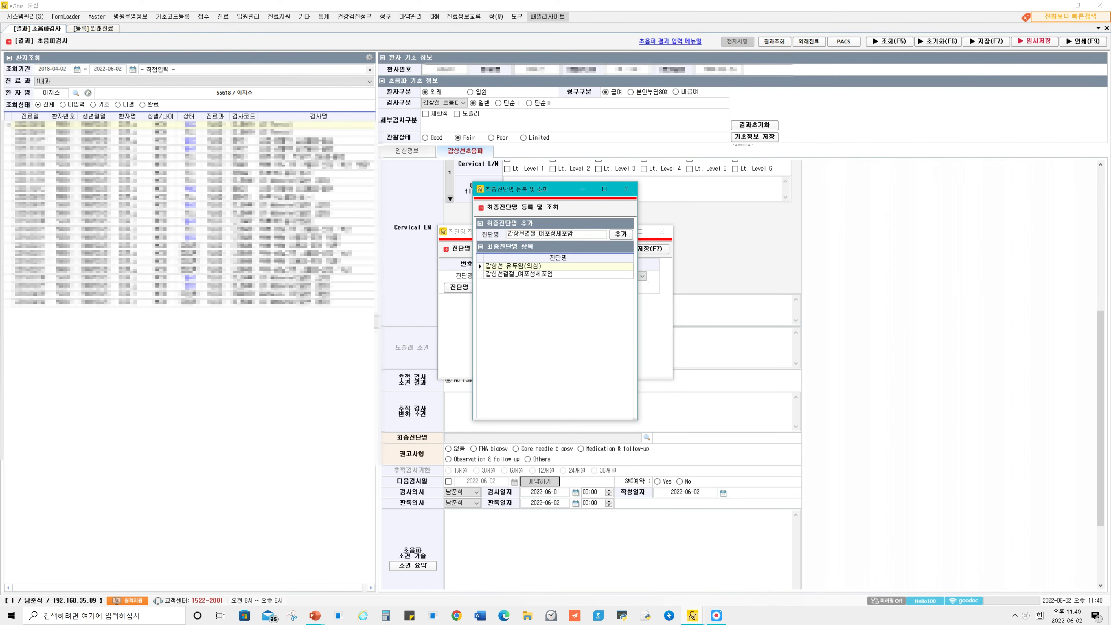
left_click(627, 189)
Enter 갑상선결절_여포성세포암 and 갑상선 유두암(의심) as diagnoses, remove the first one, and save the final diagnosis.
left_click(642, 277)
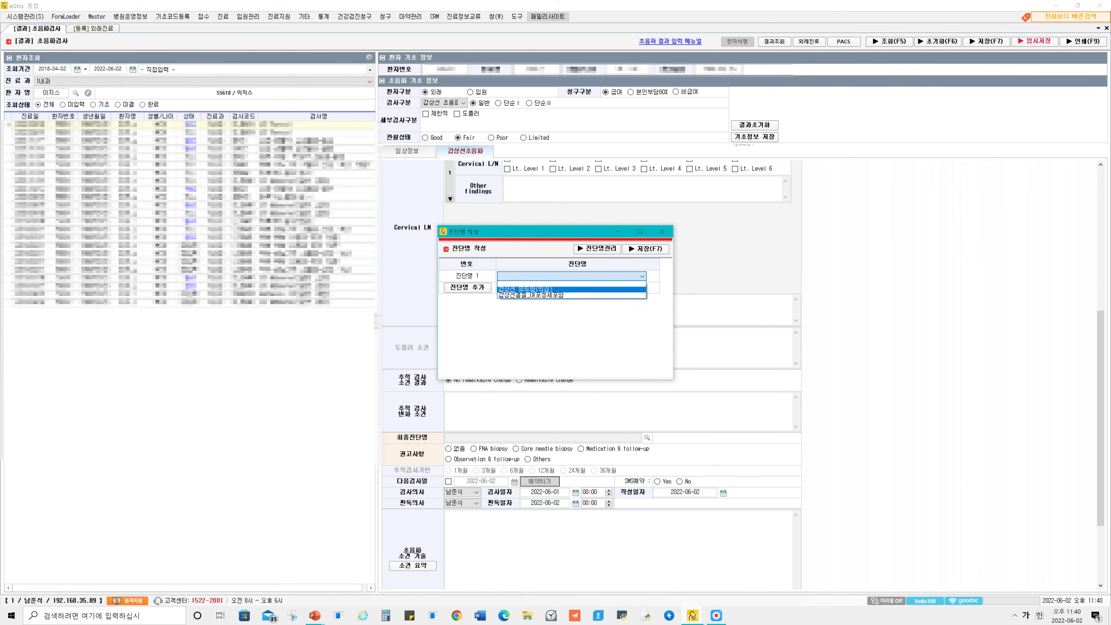
left_click(468, 287)
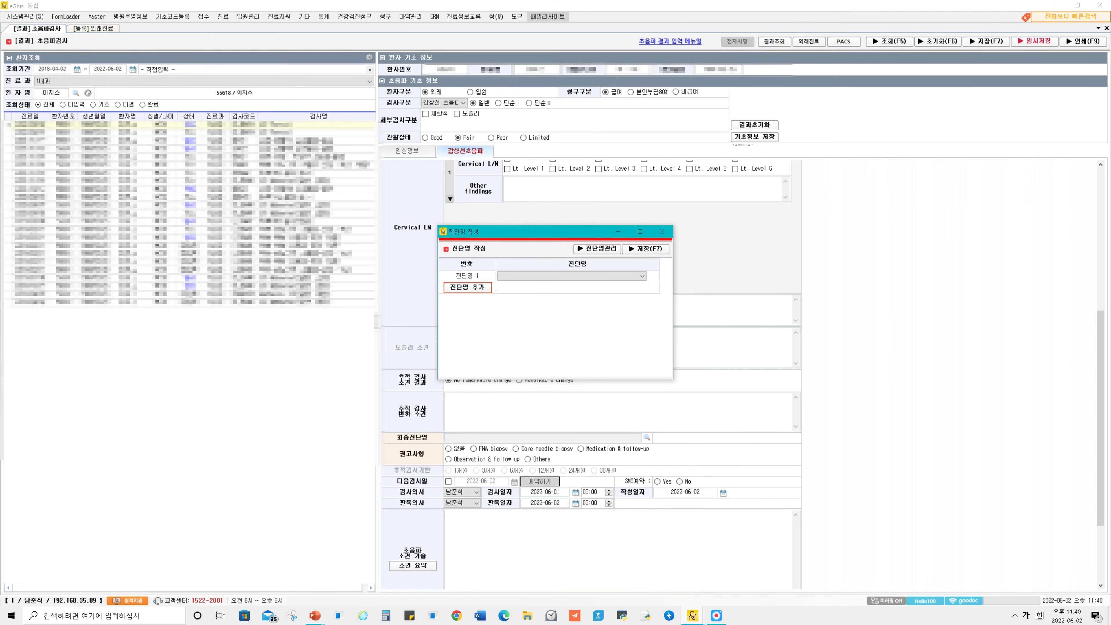
left_click(468, 288)
left_click(572, 276)
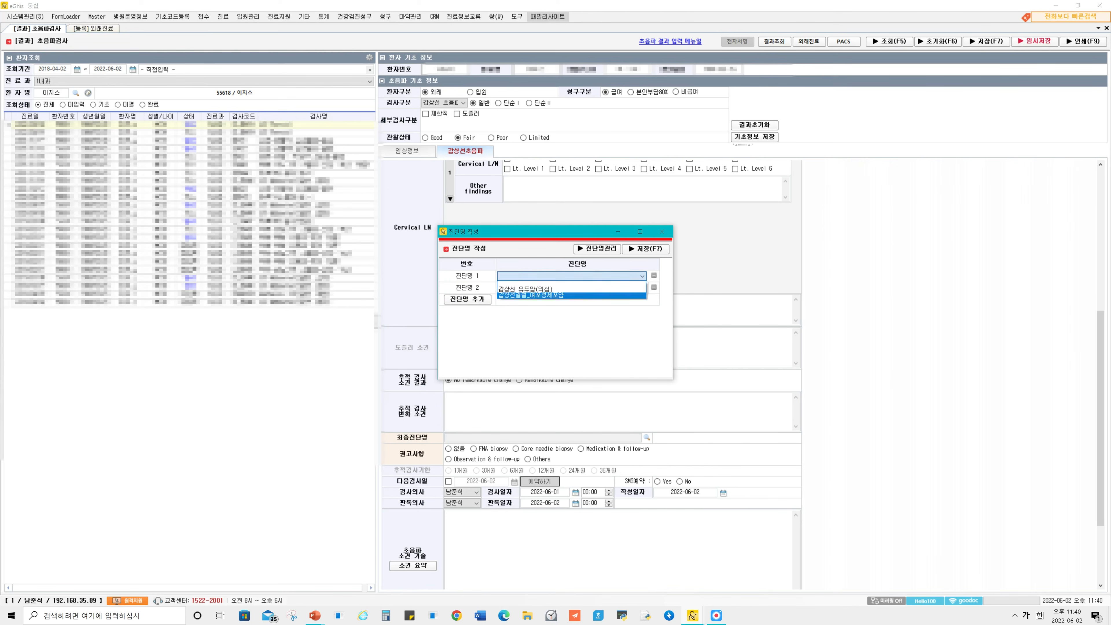
left_click(571, 296)
left_click(571, 288)
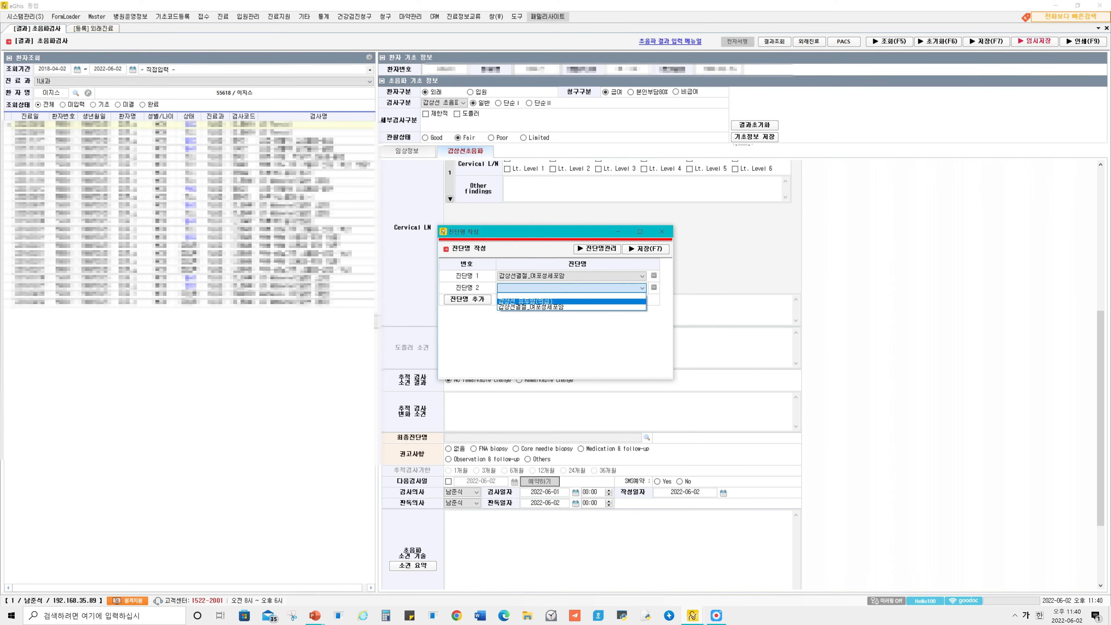
left_click(572, 301)
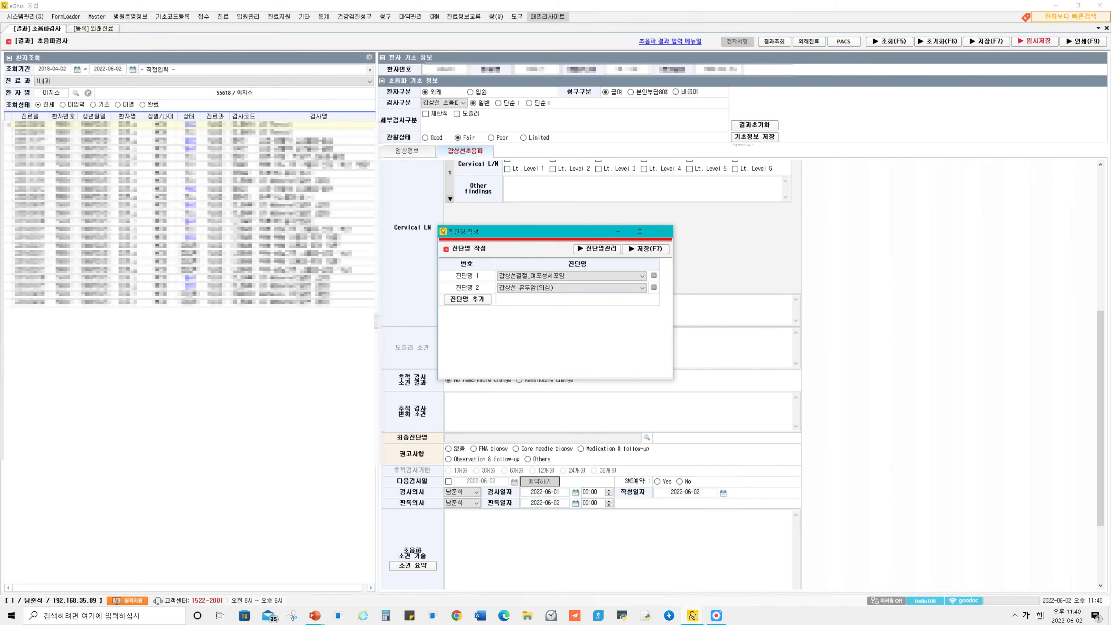
left_click(655, 276)
key("F7")
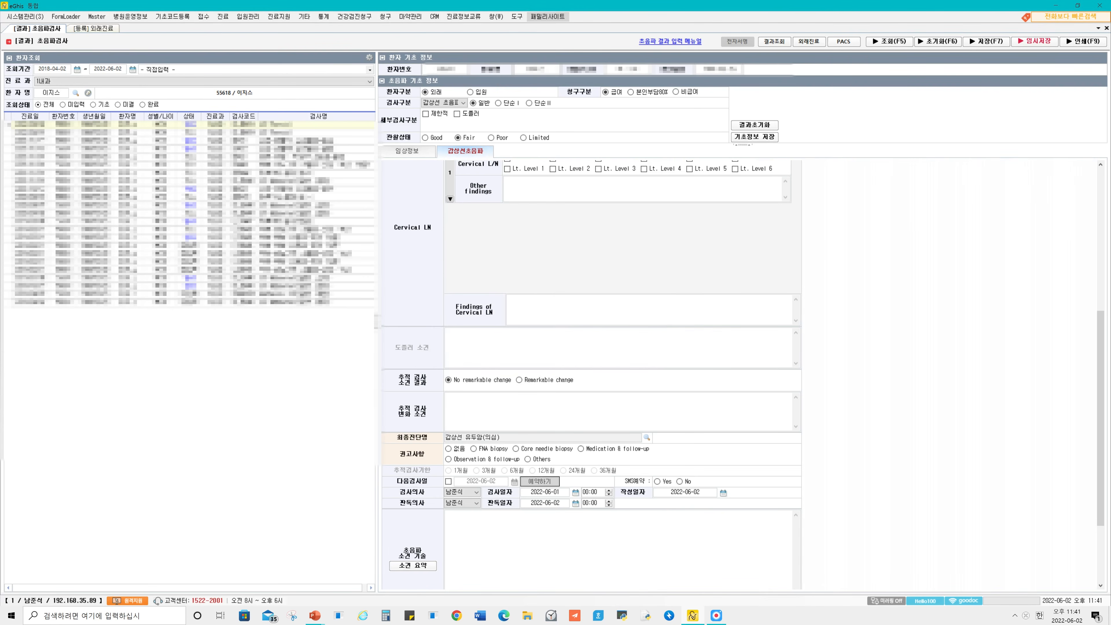
Set the recommendation (권고사항) of the ultrasound result to FNA biopsy.
scroll(591, 372, "down", 5)
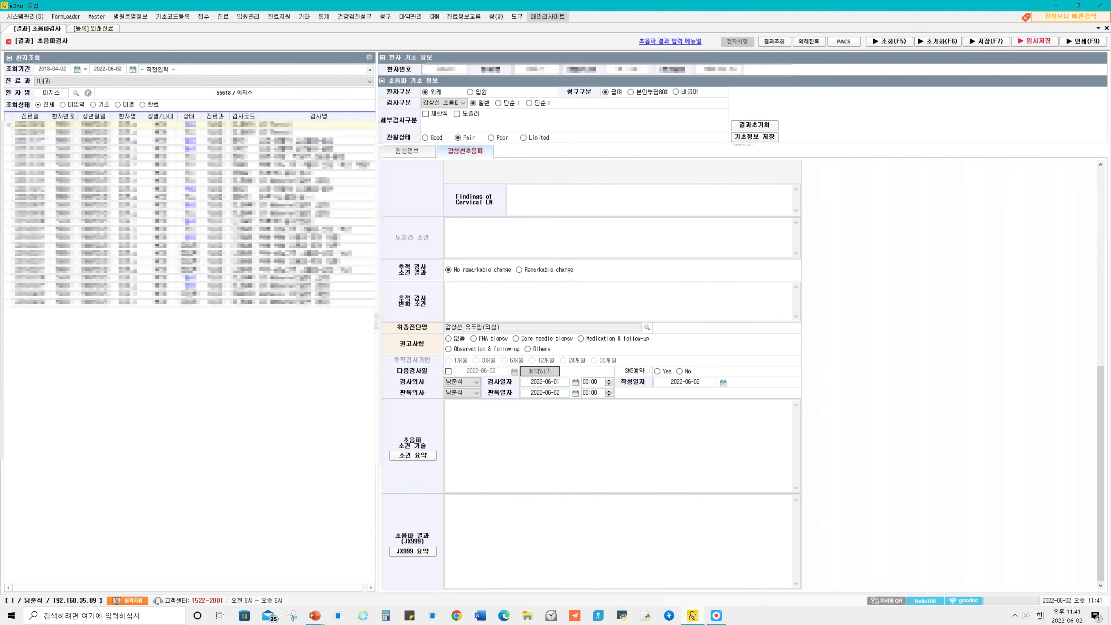
scroll(591, 372, "up", 10)
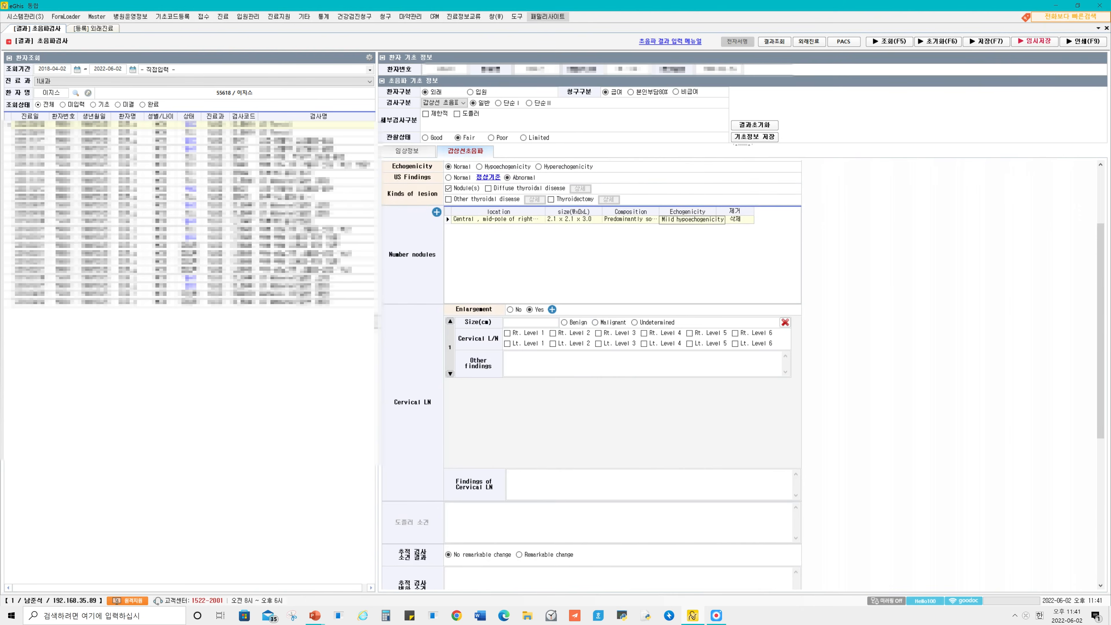
scroll(687, 219, "down", 10)
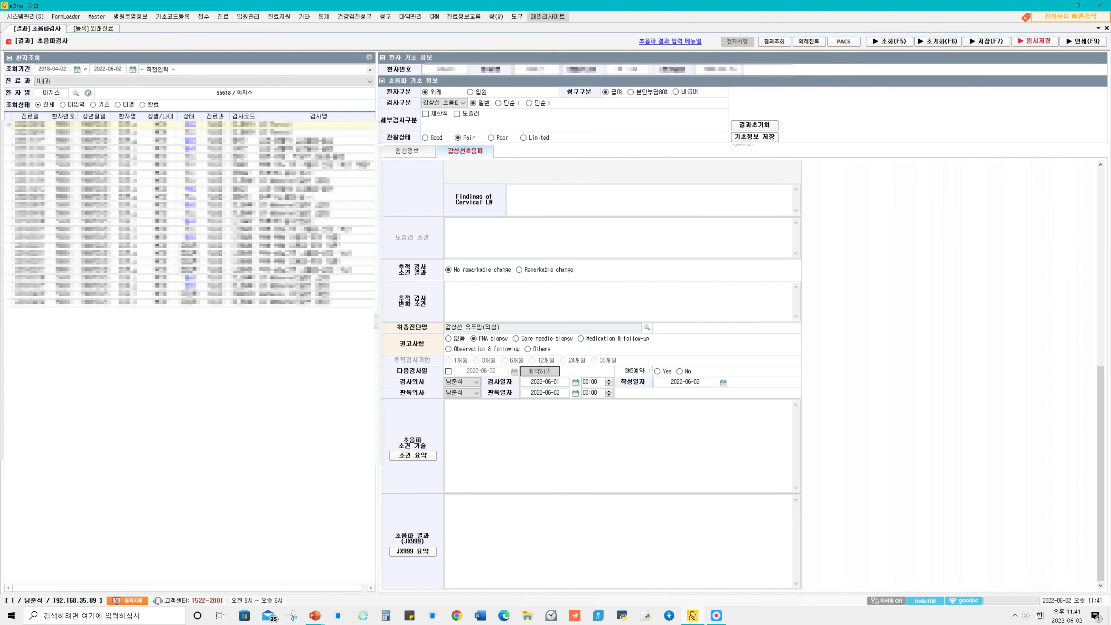
scroll(590, 373, "up", 6)
scroll(590, 373, "down", 5)
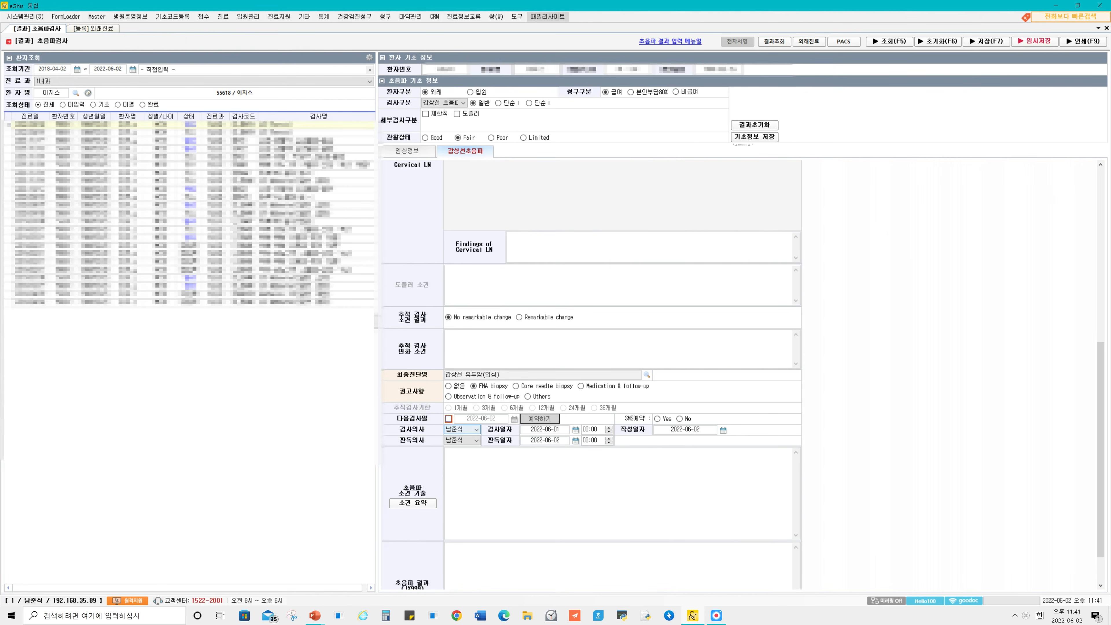
Enable the next exam date (다음검사일) and turn it off again.
left_click(448, 419)
left_click(448, 419)
scroll(412, 455, "down", 2)
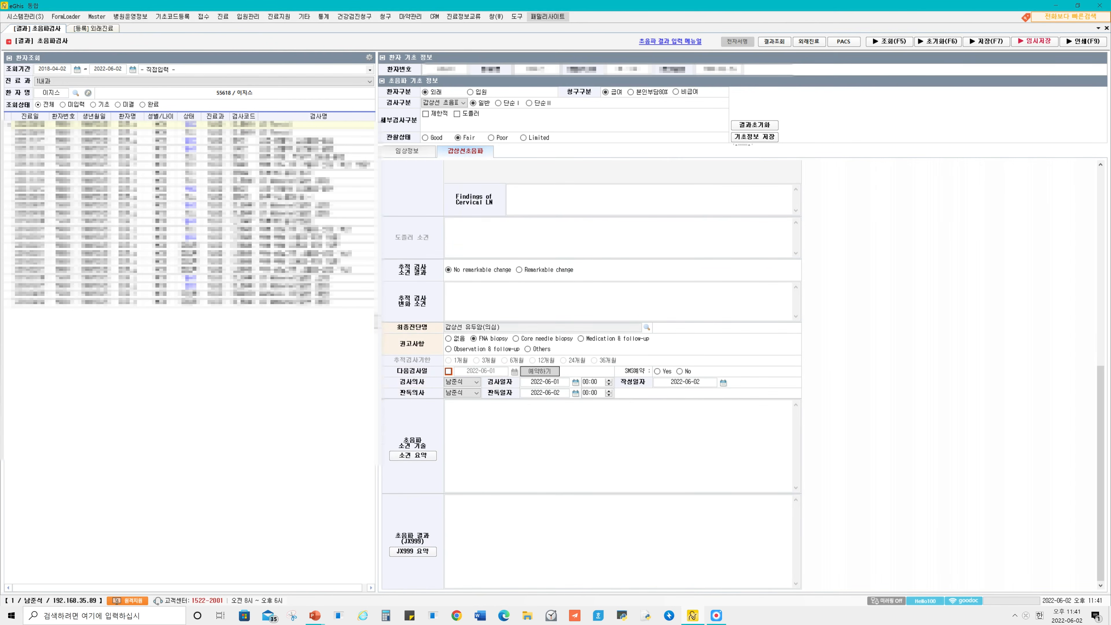
Generate the ultrasound findings summary (소견 요약) and the JX999 result summary (JX999 요약).
scroll(515, 401, "up", 9)
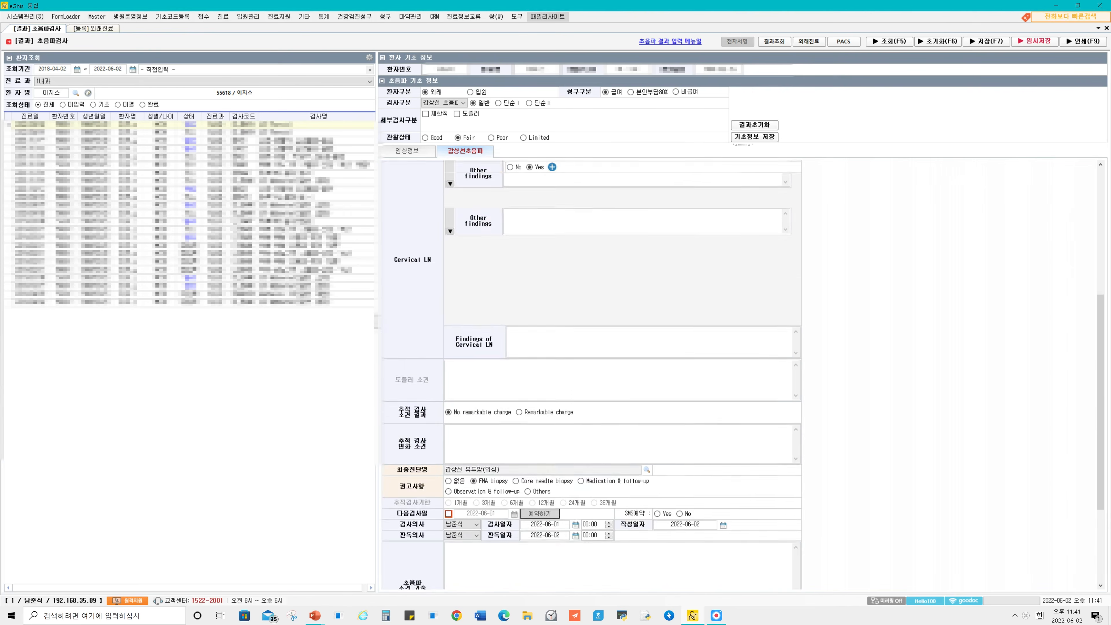
scroll(516, 402, "down", 7)
scroll(412, 455, "down", 2)
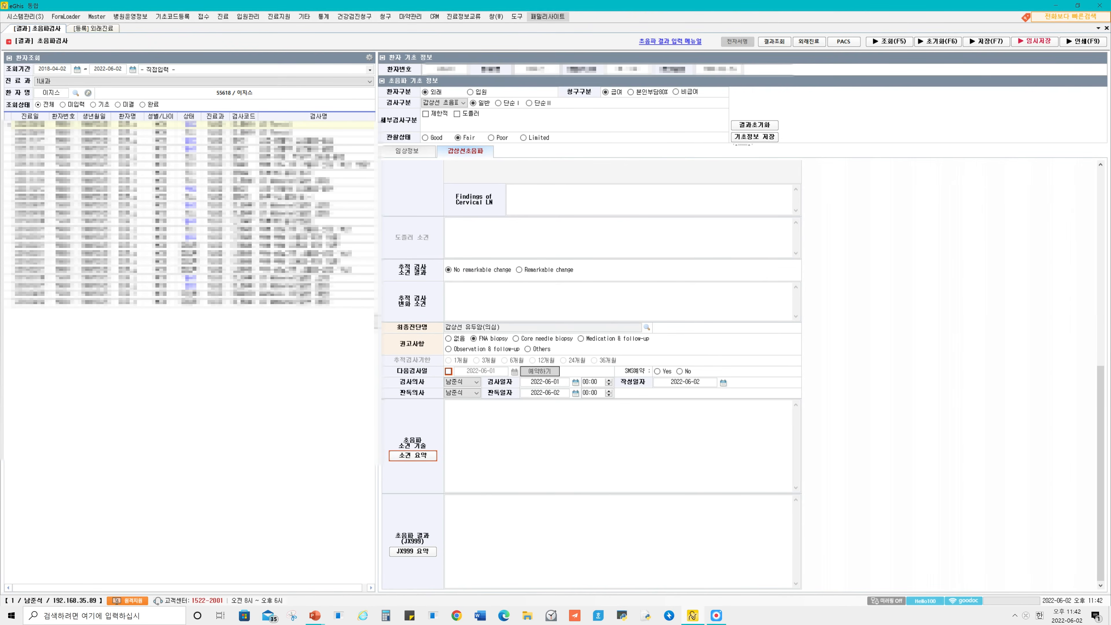
left_click(413, 455)
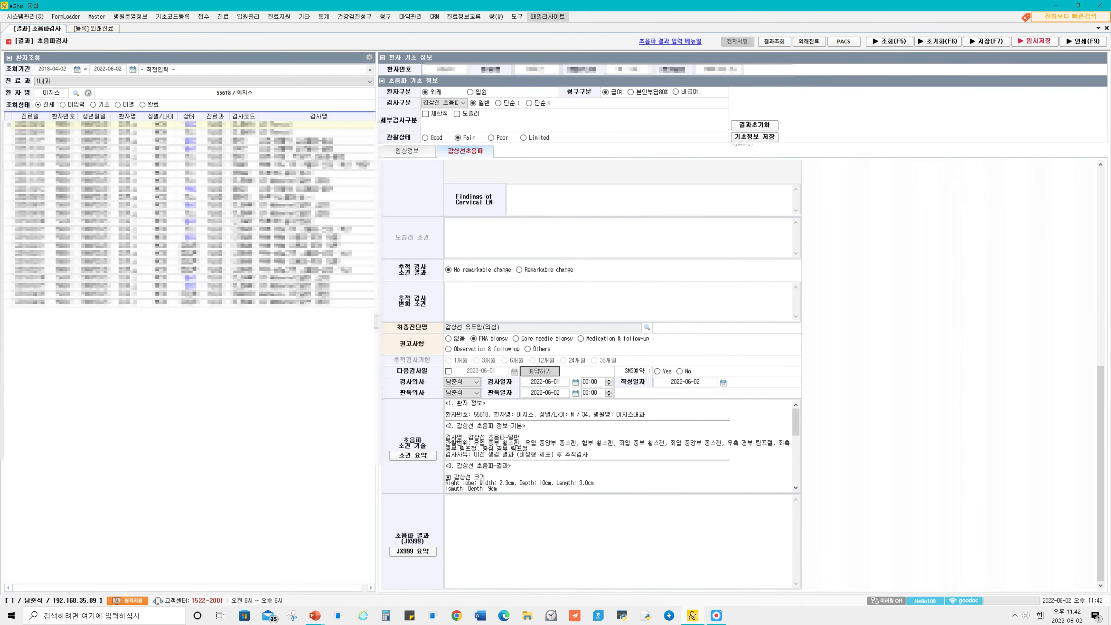
left_click(413, 551)
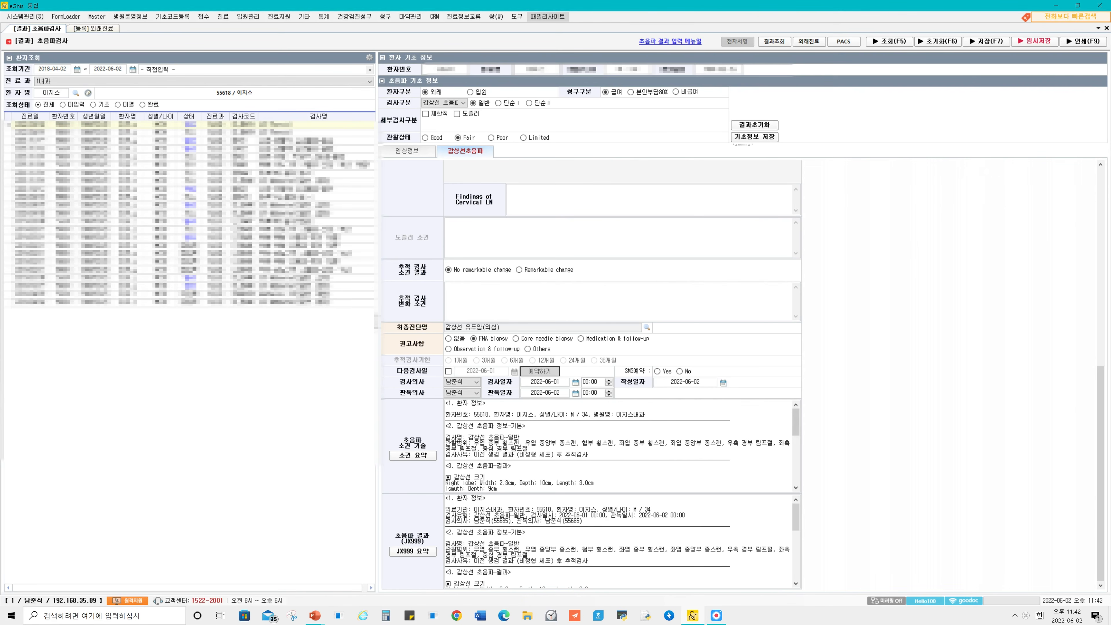
Save the completed thyroid ultrasound result.
scroll(591, 372, "up", 10)
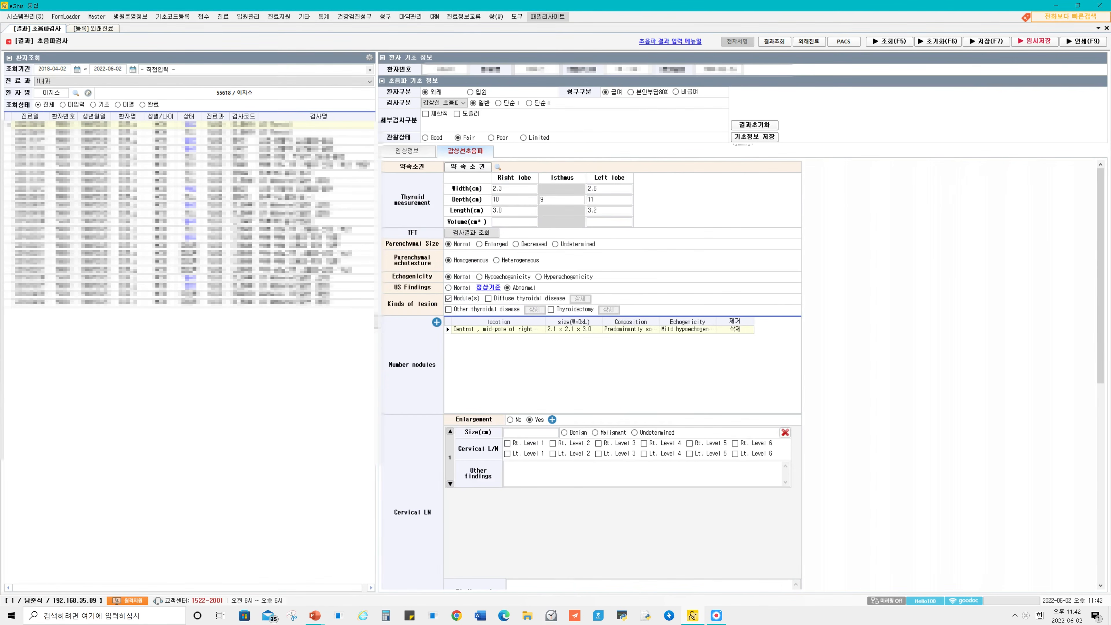
key("F7")
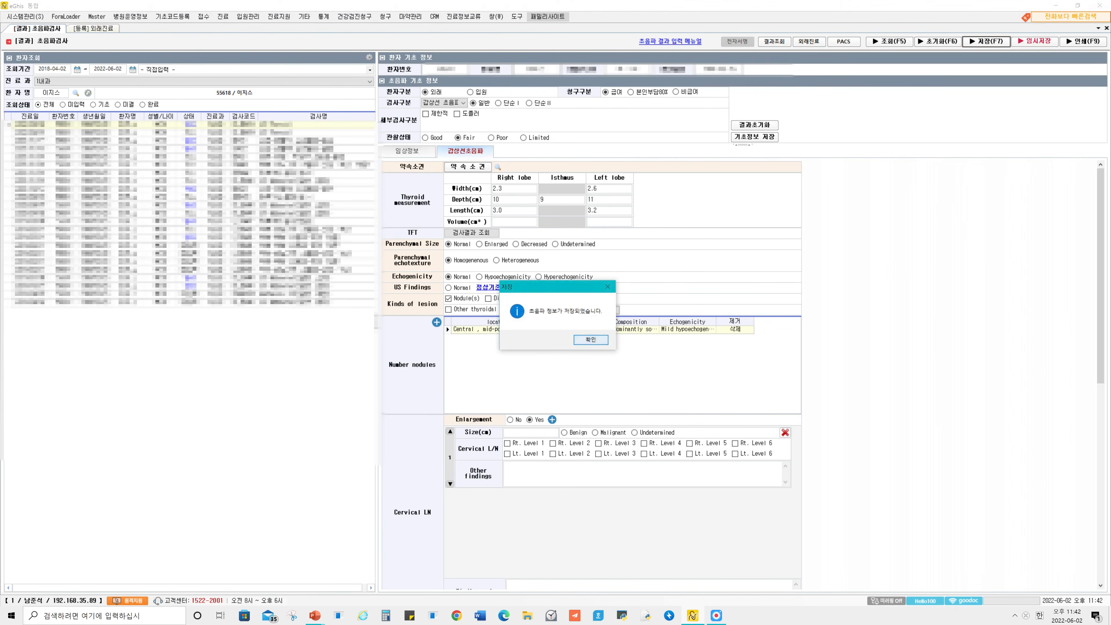
key("Return")
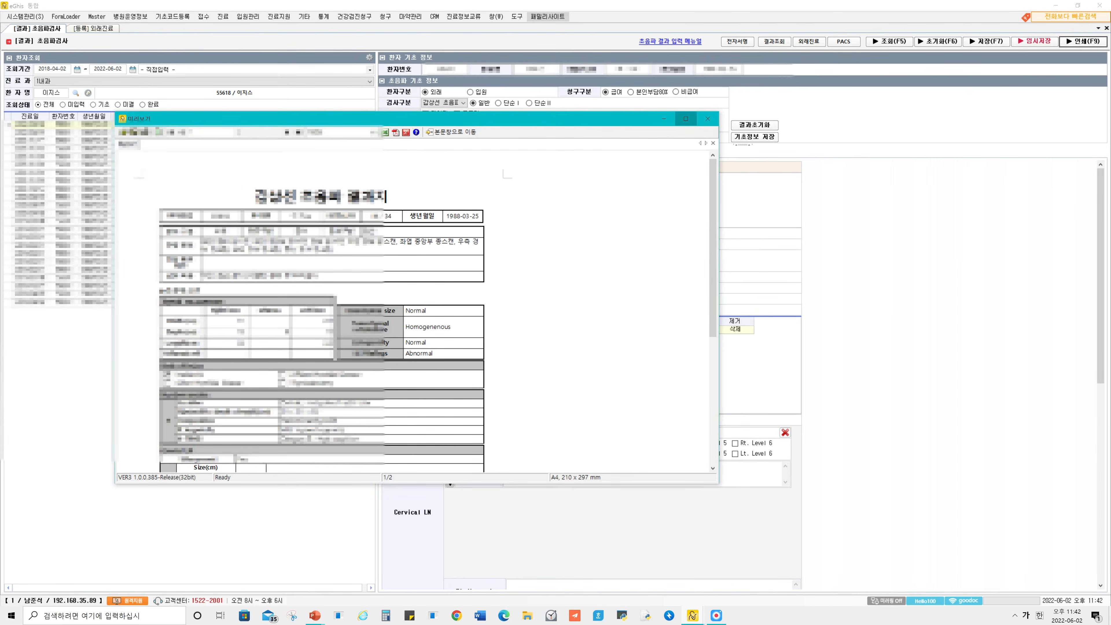
Open the print preview of the thyroid ultrasound report, enlarge it, and look through both pages.
left_click(686, 119)
scroll(207, 316, "down", 3)
scroll(207, 316, "up", 3)
scroll(206, 316, "down", 3)
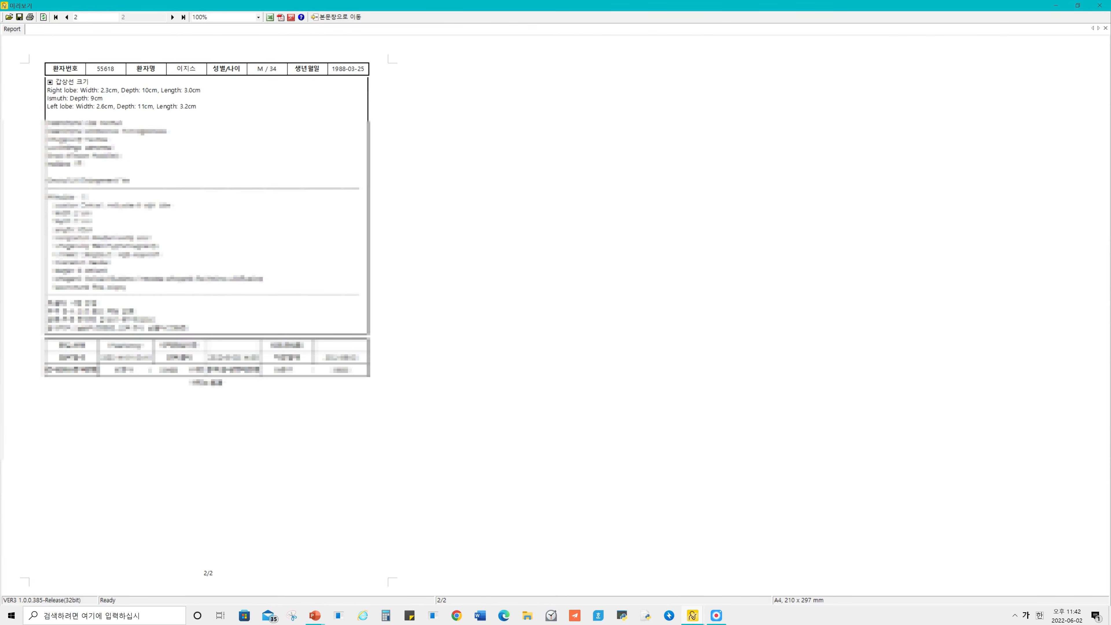
scroll(207, 316, "up", 3)
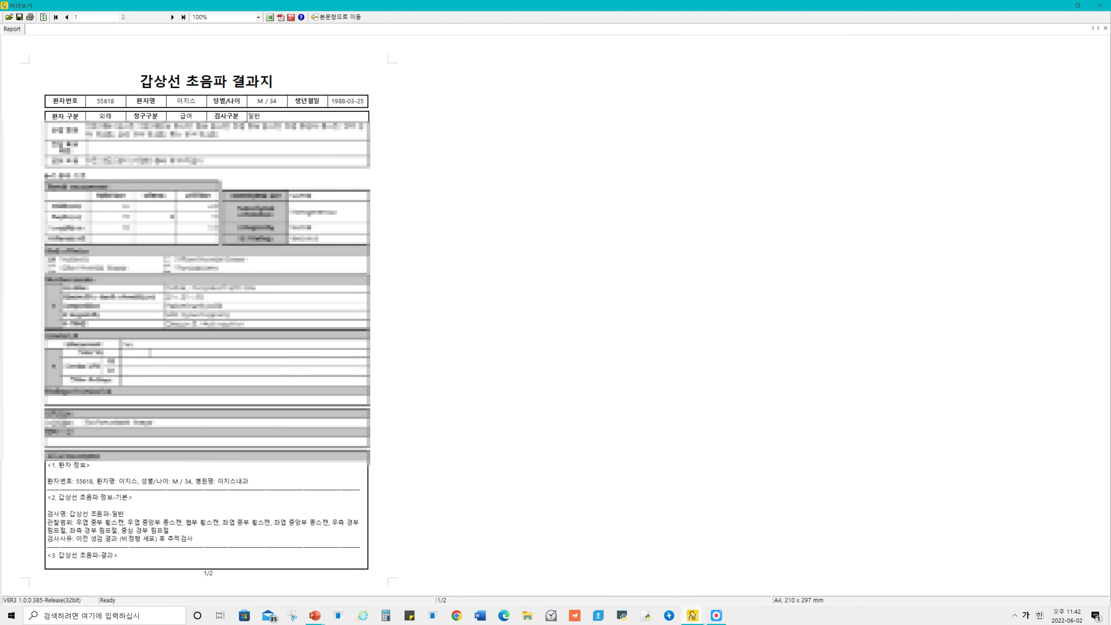
Close the report preview, return to the outpatient chart (외래진료), and fetch the ultrasound result into the US Thyroid order's special details (특정내역).
left_click(1101, 5)
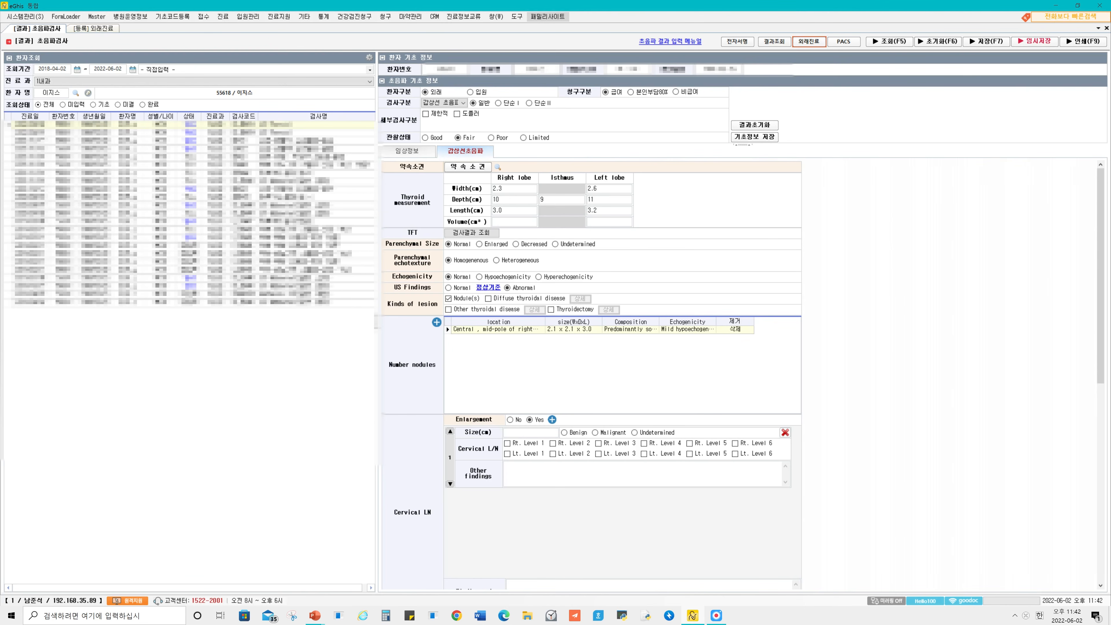
left_click(809, 41)
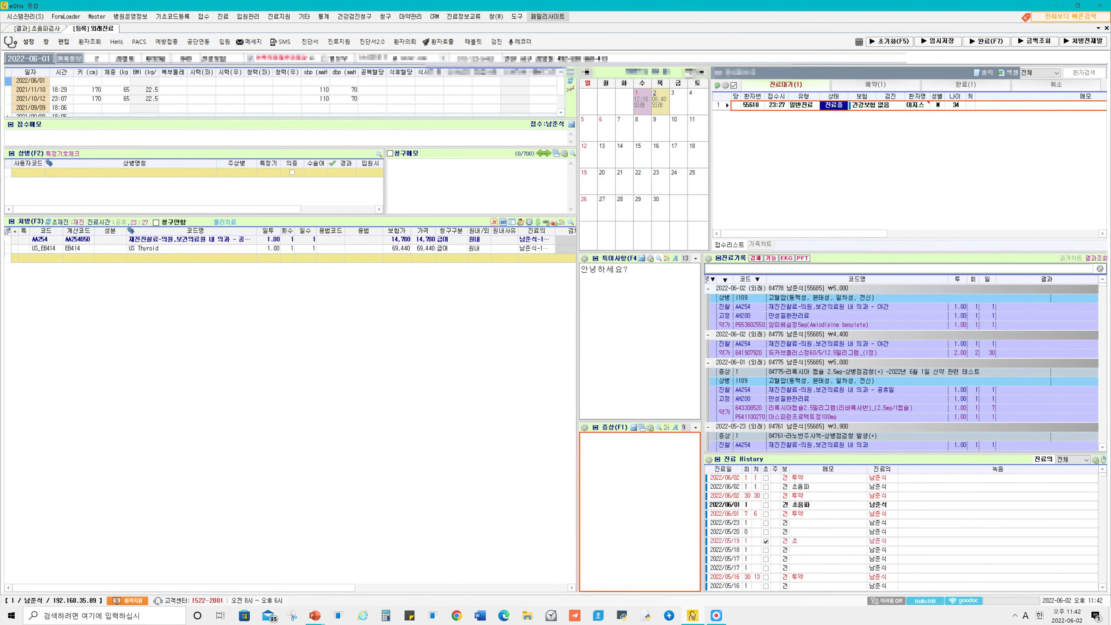
left_click(192, 249)
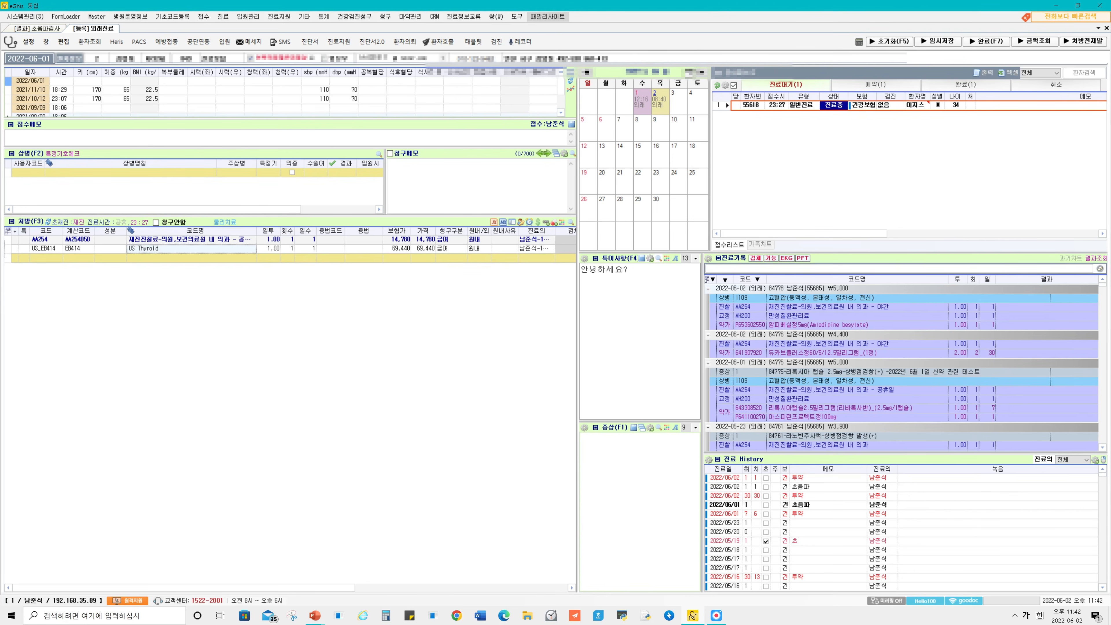
right_click(144, 249)
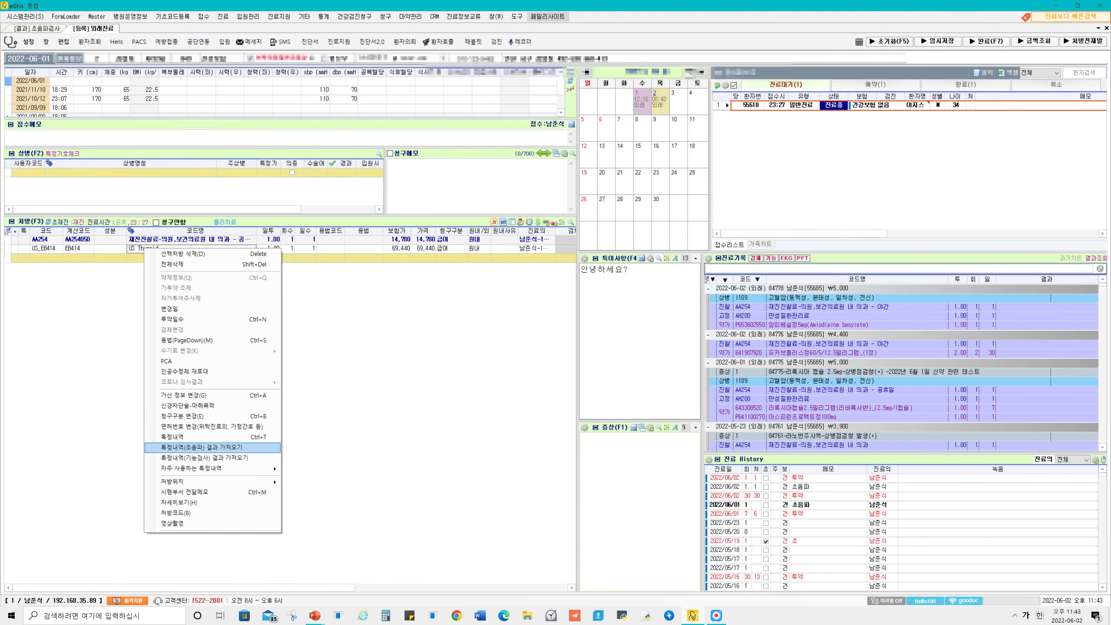
key("Return")
Move and enlarge the special details window to review the JX999 free text, and complete the entry.
left_click_drag(196, 336, 402, 74)
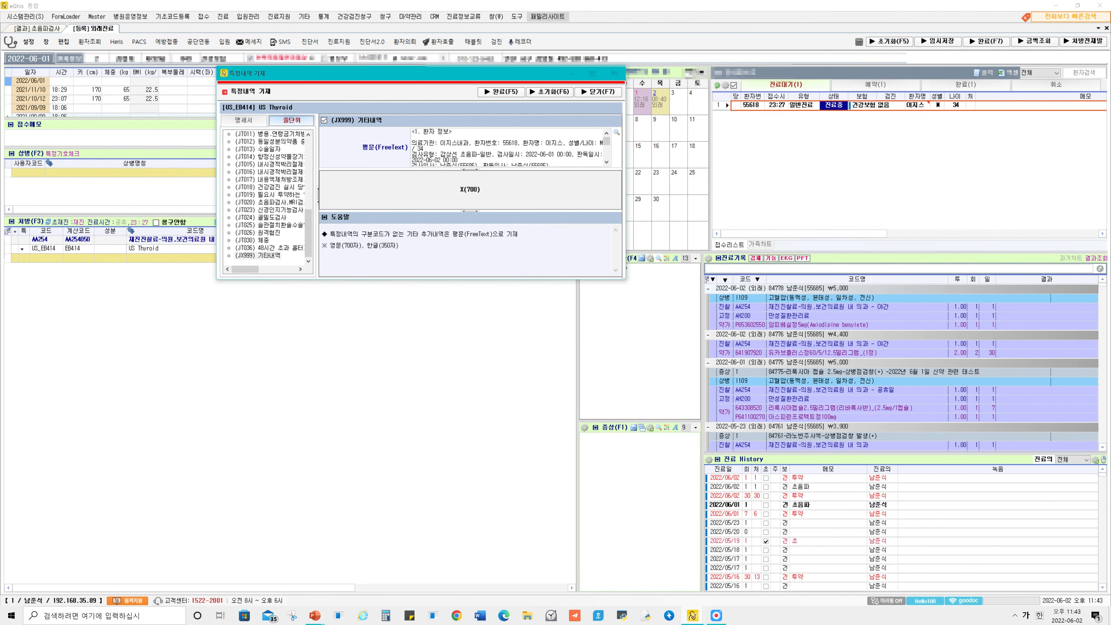
left_click_drag(625, 278, 797, 468)
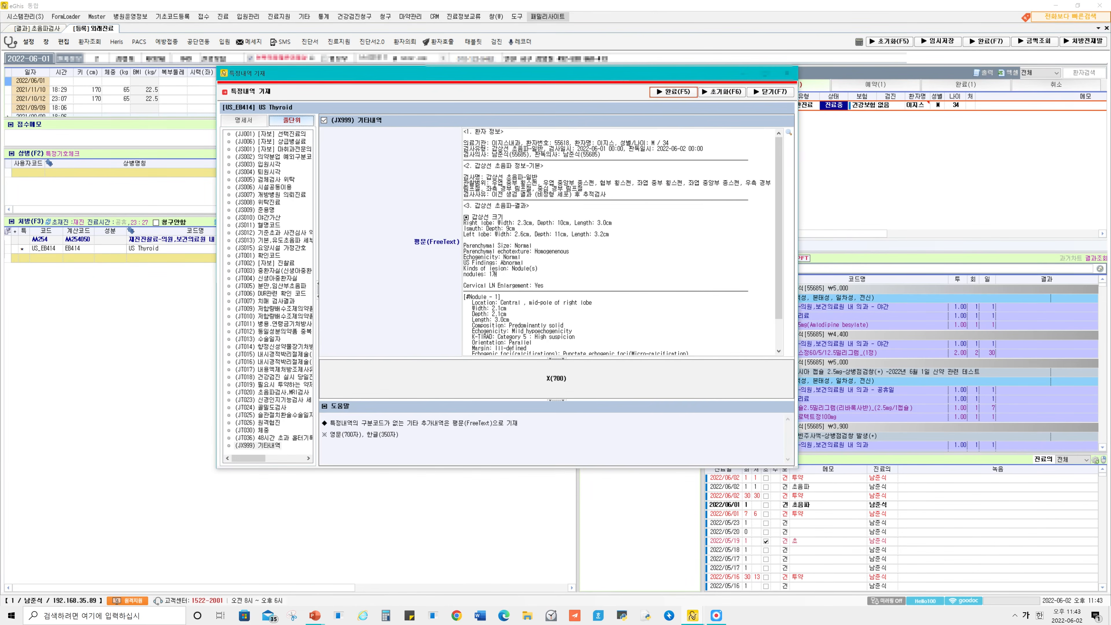
left_click(674, 92)
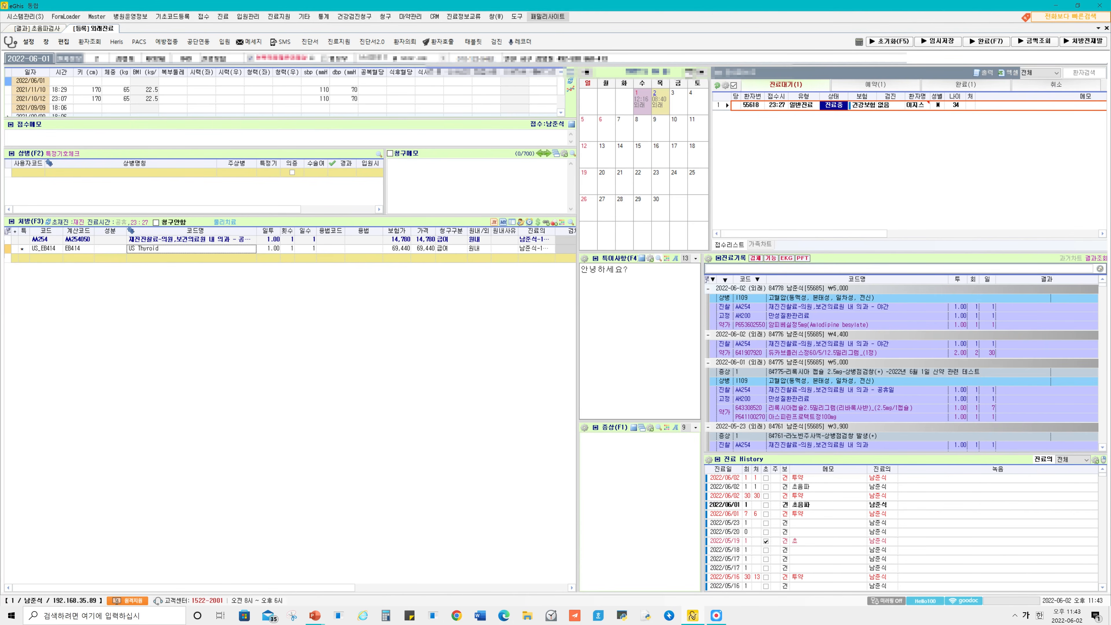
Complete the outpatient visit and its payment (외래수납), and return to the ultrasound result screen (초음파검사).
left_click(987, 42)
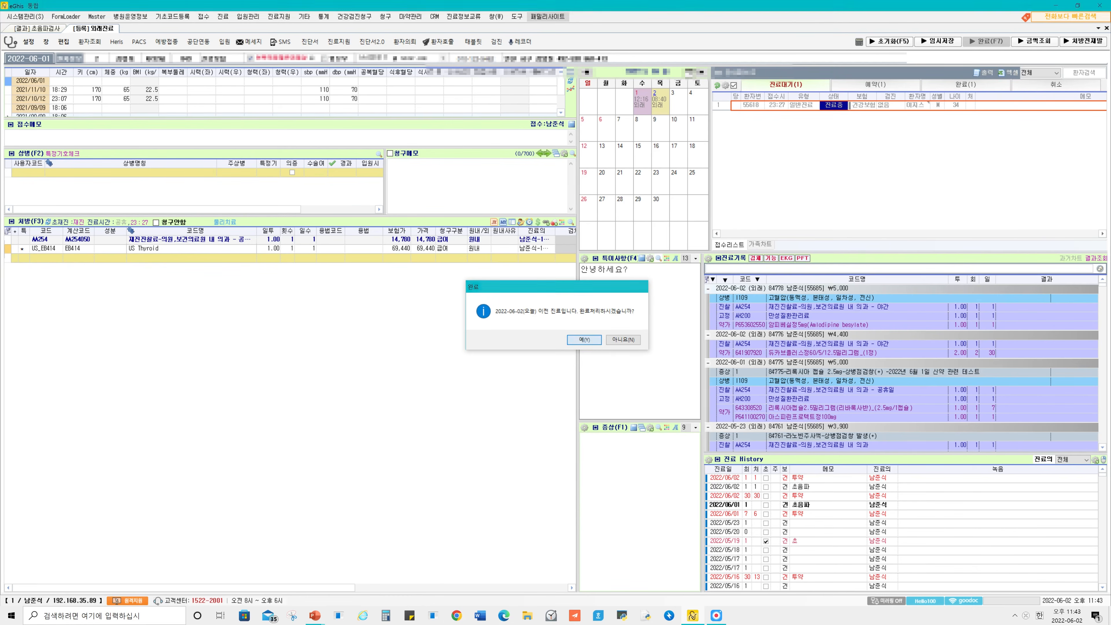
key("Return")
key("Return")
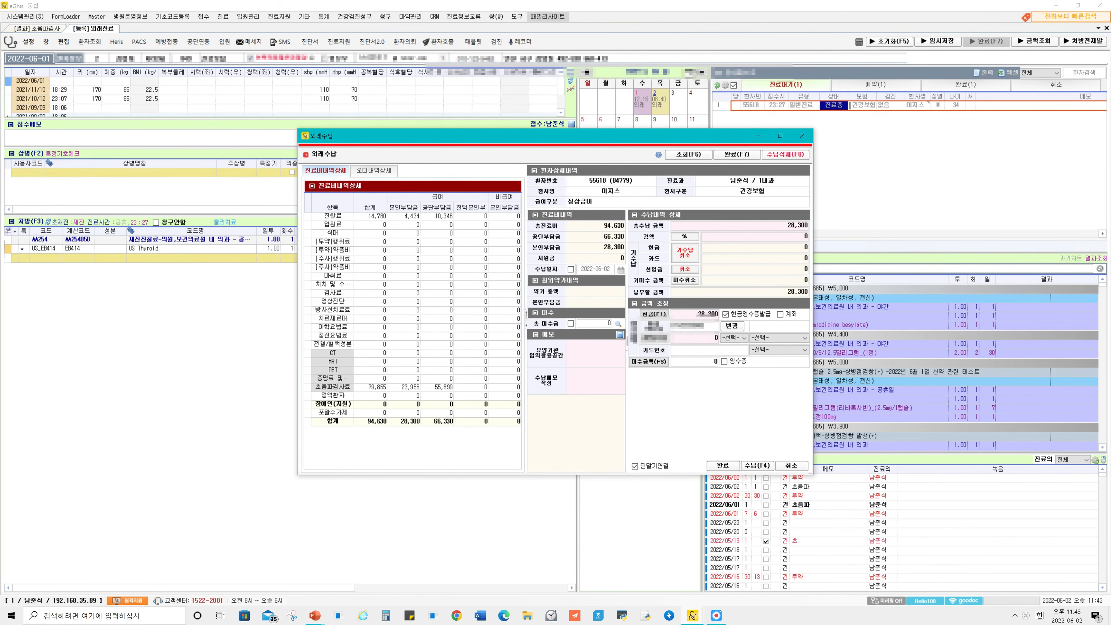
left_click(723, 466)
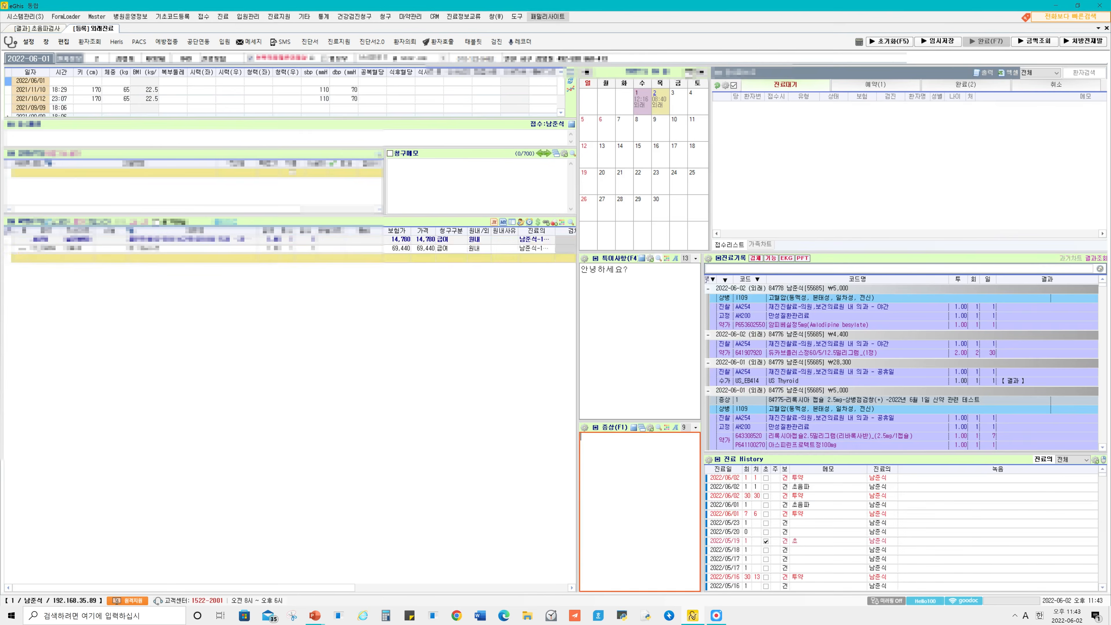
left_click(37, 28)
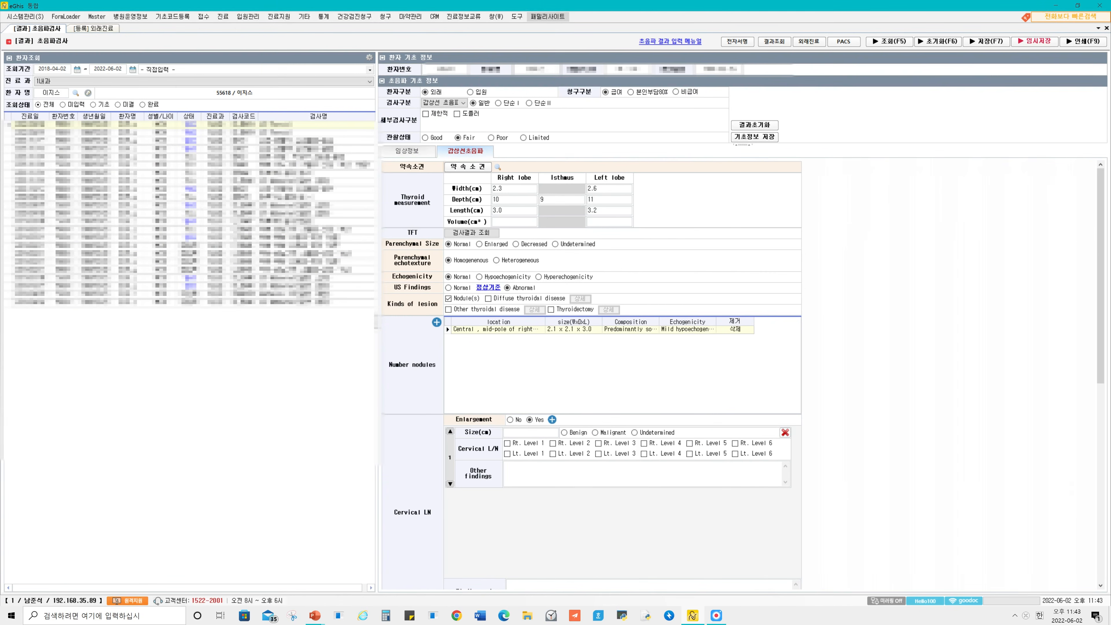